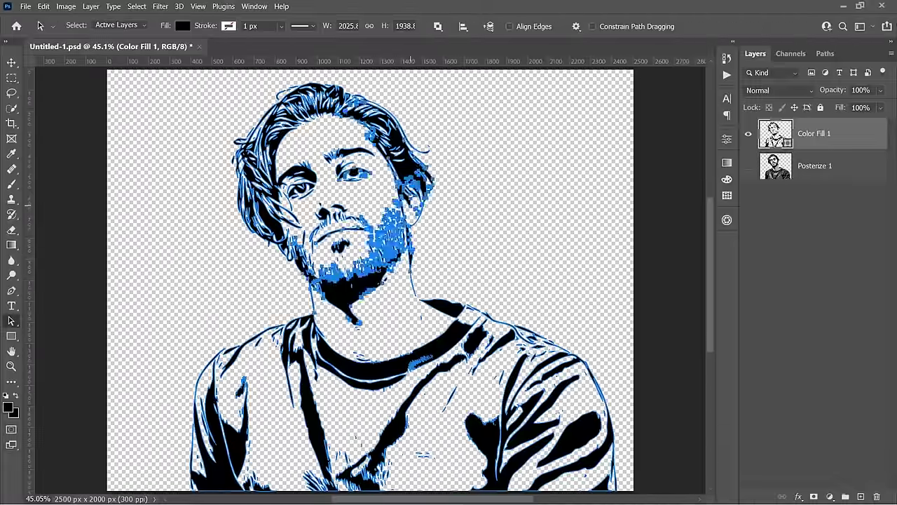
Step: Look over the Assets folder's photos and vectorizer action, then close File Explorer
{"action": "scroll", "coordinate": [421, 238], "scroll_direction": "up", "scroll_amount": 5}
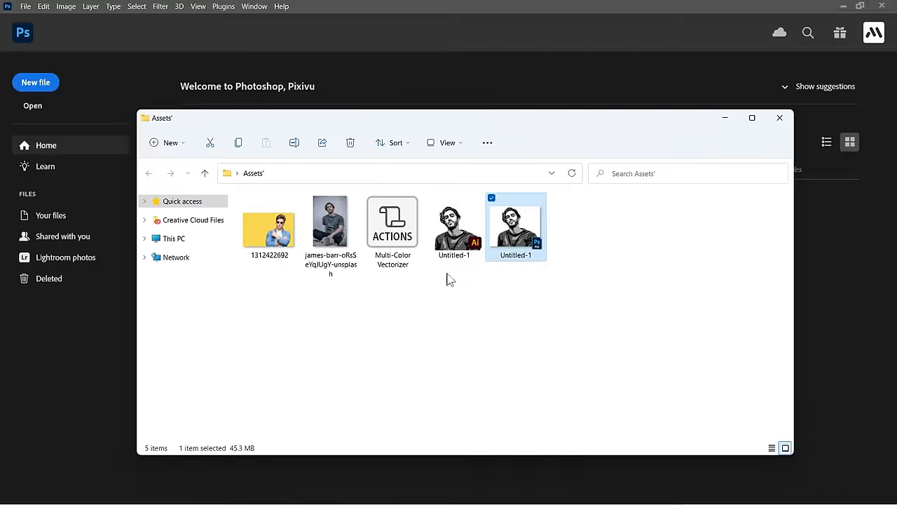
{"action": "left_click", "coordinate": [456, 246]}
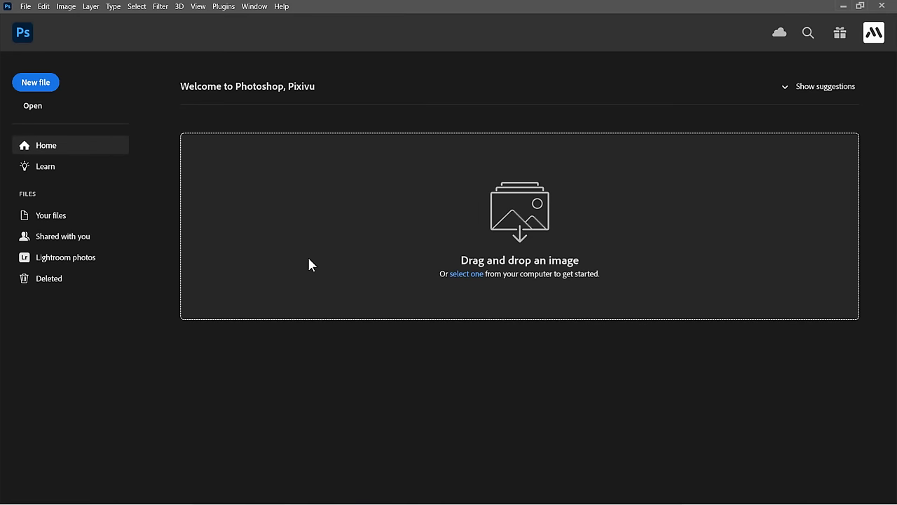
Step: Create a new 2500 × 2000 px document at 300 ppi
{"action": "left_click", "coordinate": [42, 82]}
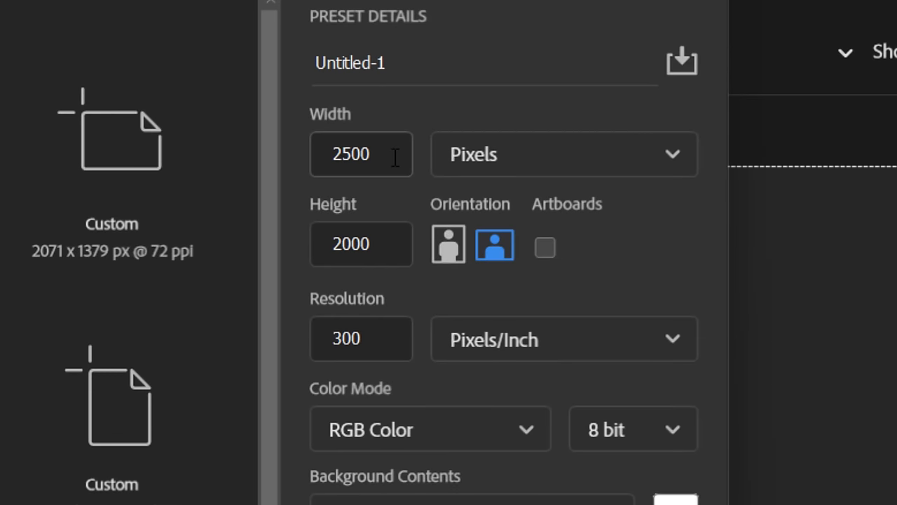
{"action": "left_click", "coordinate": [395, 157]}
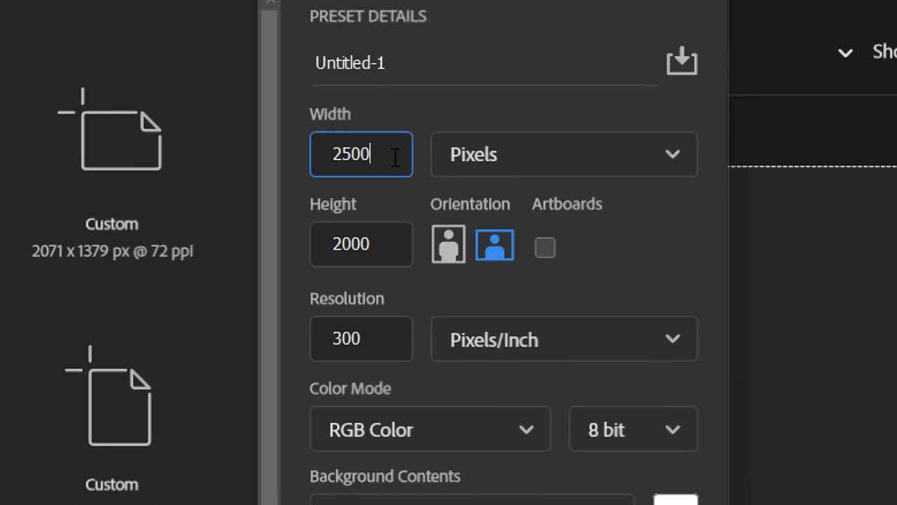
{"action": "left_click", "coordinate": [401, 250]}
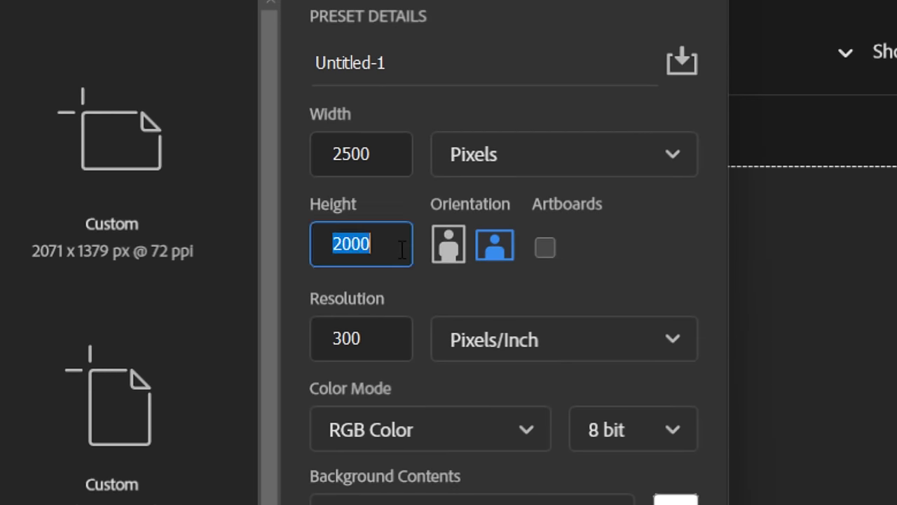
{"action": "left_click", "coordinate": [382, 337]}
{"action": "left_click", "coordinate": [392, 477]}
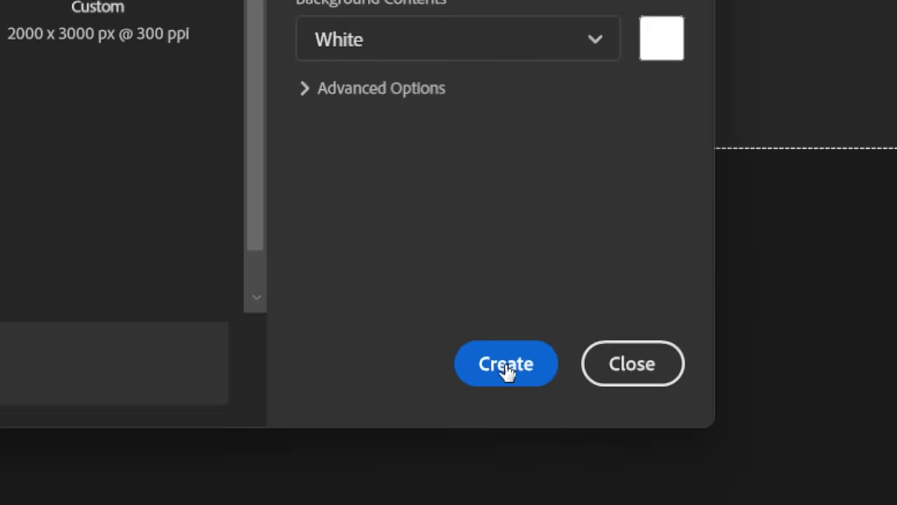
{"action": "left_click", "coordinate": [507, 368]}
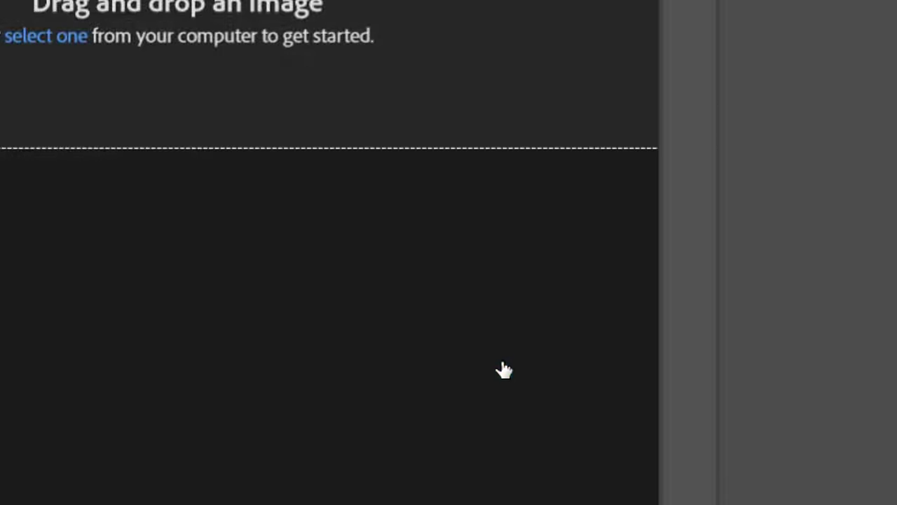
Step: Place the man's portrait photo as an embedded layer, scaled to fill the canvas
{"action": "left_click", "coordinate": [25, 6]}
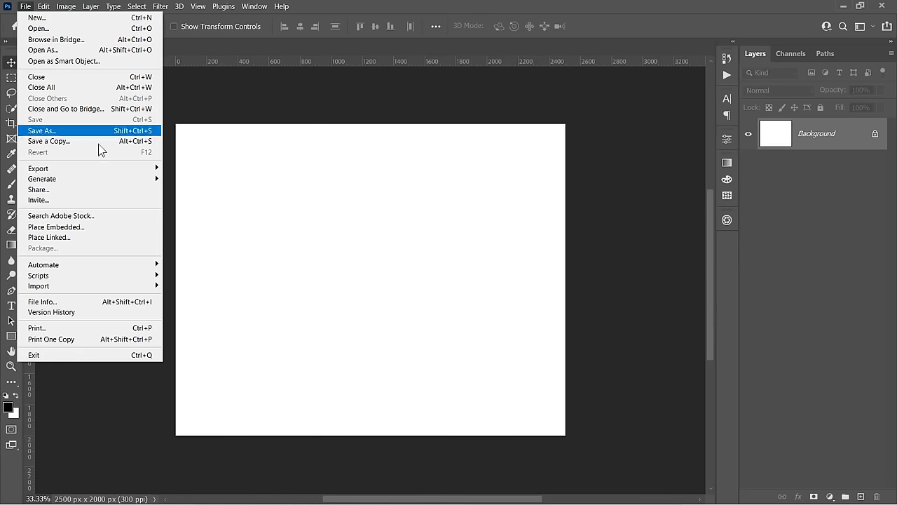
{"action": "left_click", "coordinate": [108, 226]}
{"action": "left_click", "coordinate": [225, 147]}
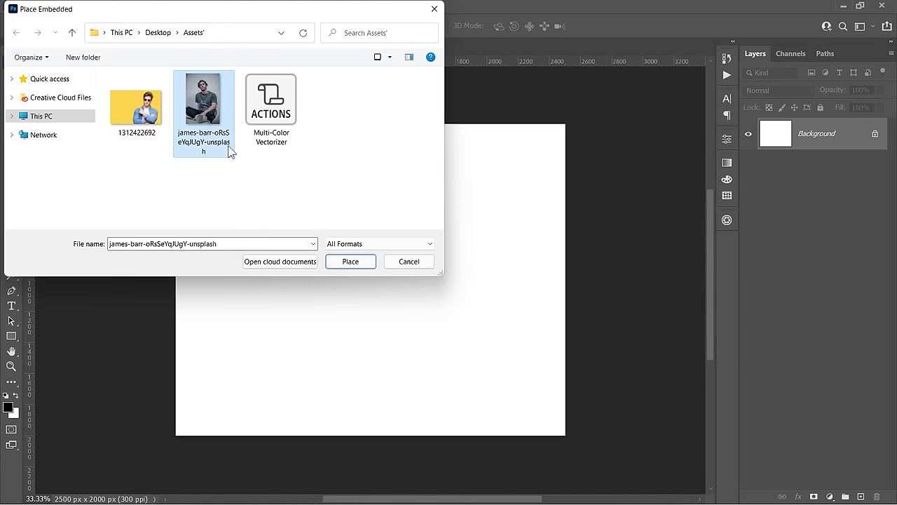
{"action": "left_click", "coordinate": [350, 261]}
{"action": "left_click_drag", "start_coordinate": [460, 134], "coordinate": [448, 237]}
{"action": "key", "text": "Return"}
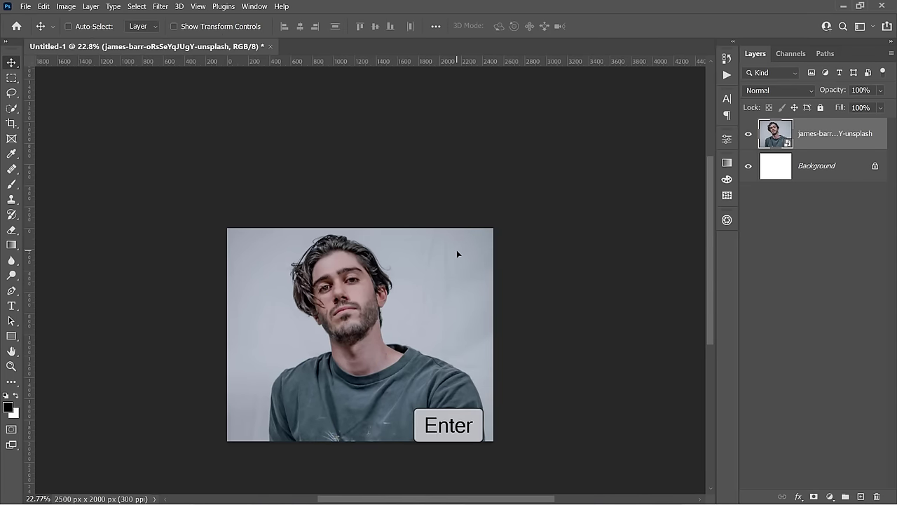
{"action": "key", "text": "ctrl+plus"}
{"action": "key", "text": "ctrl+plus"}
Step: Select the man with Select Subject and add a layer mask hiding the grey backdrop
{"action": "left_click", "coordinate": [11, 108]}
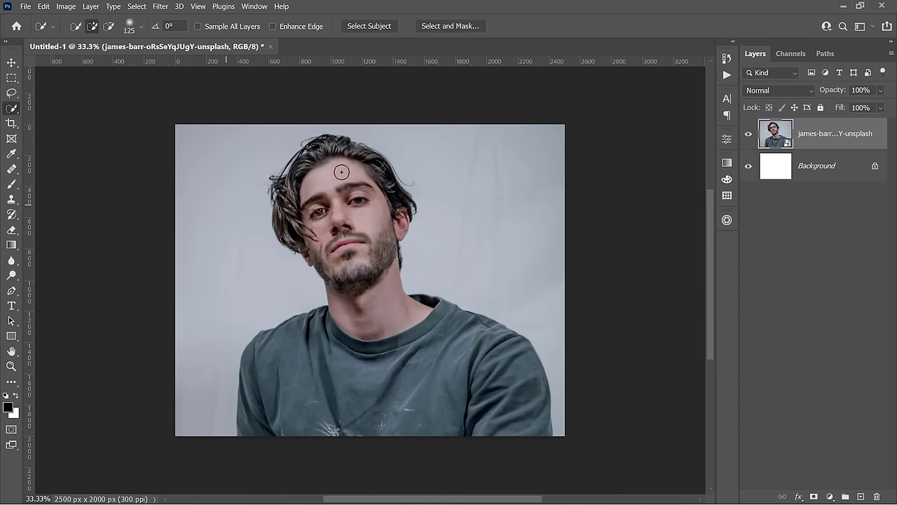
{"action": "mouse_move", "coordinate": [340, 170]}
{"action": "left_mouse_down"}
{"action": "mouse_move", "coordinate": [364, 173]}
{"action": "mouse_move", "coordinate": [312, 235]}
{"action": "mouse_move", "coordinate": [399, 281]}
{"action": "mouse_move", "coordinate": [295, 393]}
{"action": "mouse_move", "coordinate": [493, 390]}
{"action": "mouse_move", "coordinate": [529, 347]}
{"action": "left_mouse_up"}
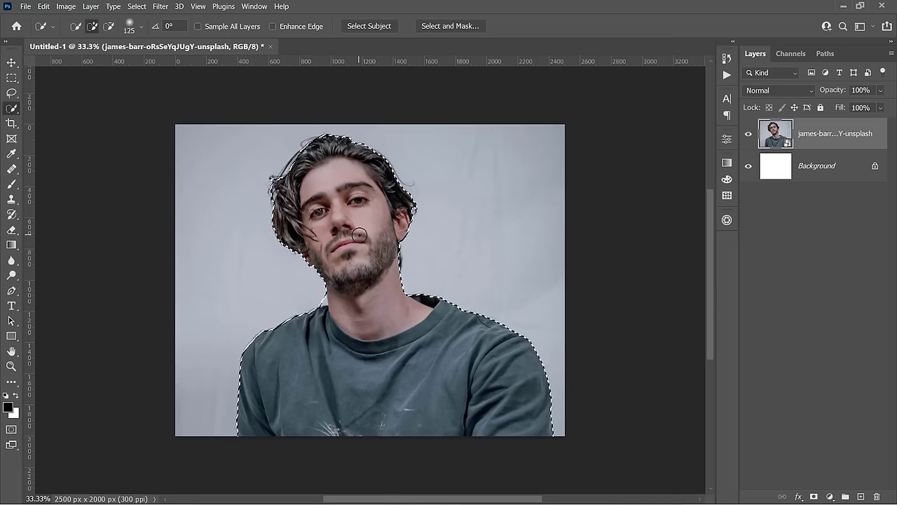
{"action": "key", "text": "ctrl+d"}
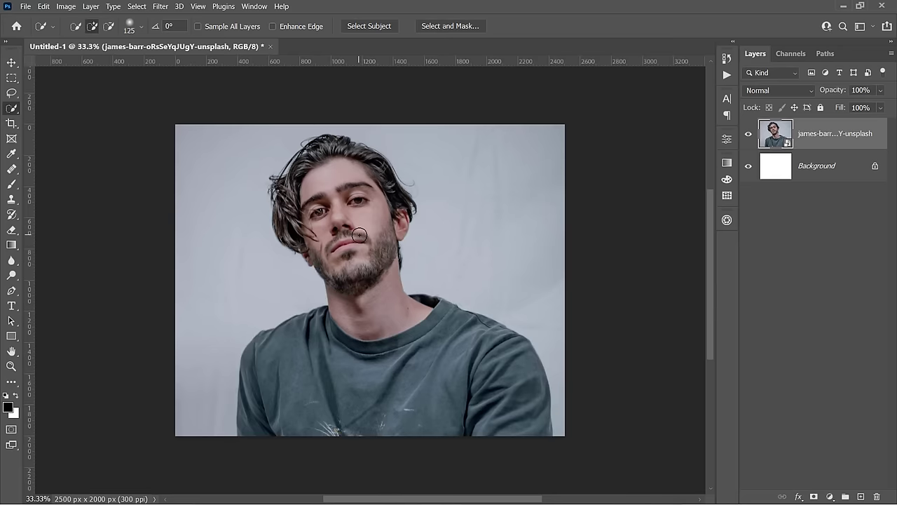
{"action": "left_click", "coordinate": [372, 25]}
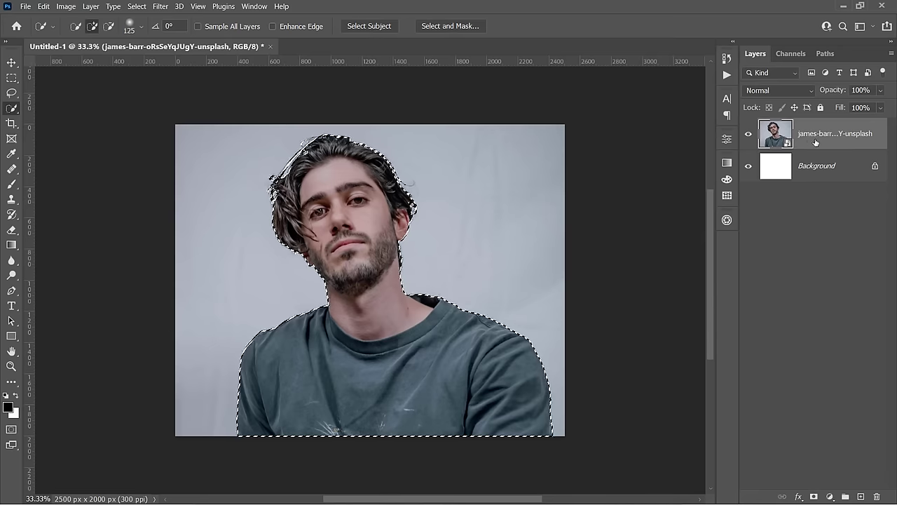
{"action": "left_click", "coordinate": [814, 497]}
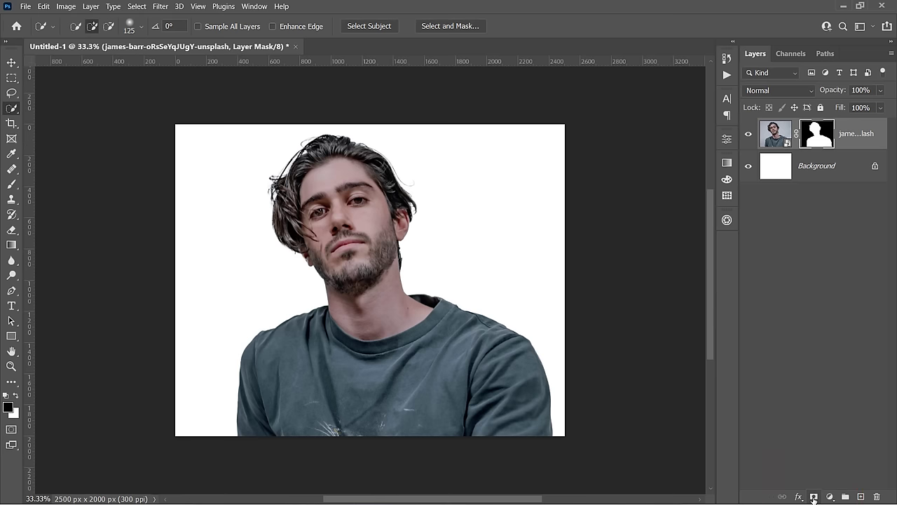
Step: Convert the masked photo layer into a smart object
{"action": "right_click", "coordinate": [855, 144]}
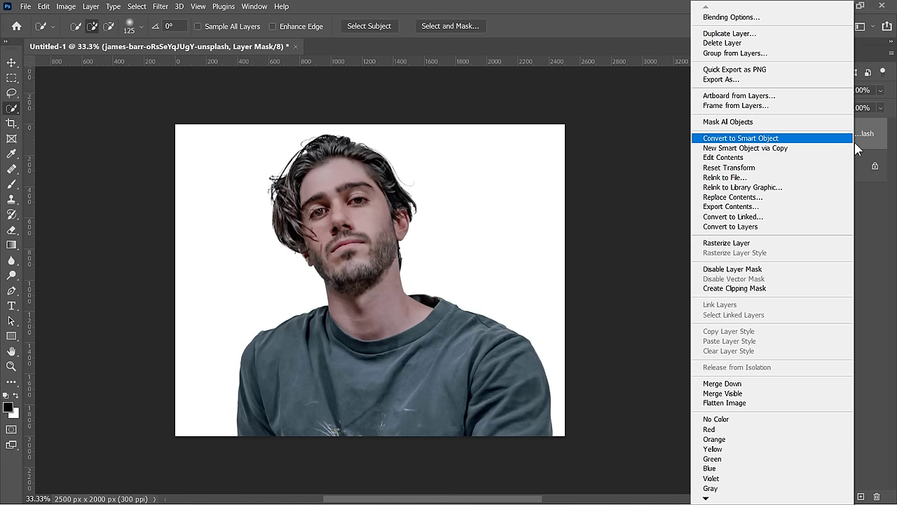
{"action": "left_click", "coordinate": [813, 140]}
{"action": "left_click", "coordinate": [815, 167]}
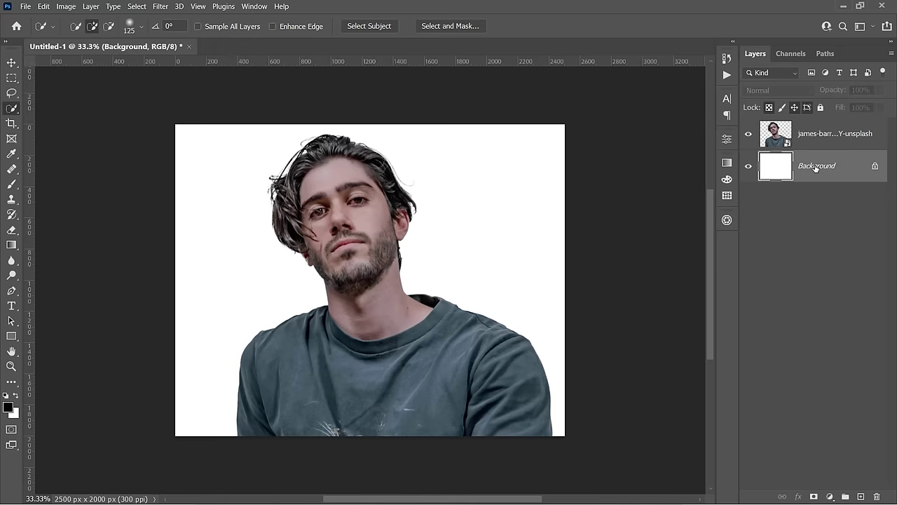
Step: Delete the Background layer and apply Oil Paint: Stylization 5, Cleanliness 3, Scale 0.1, Bristle 0, no lighting
{"action": "key", "text": "Delete"}
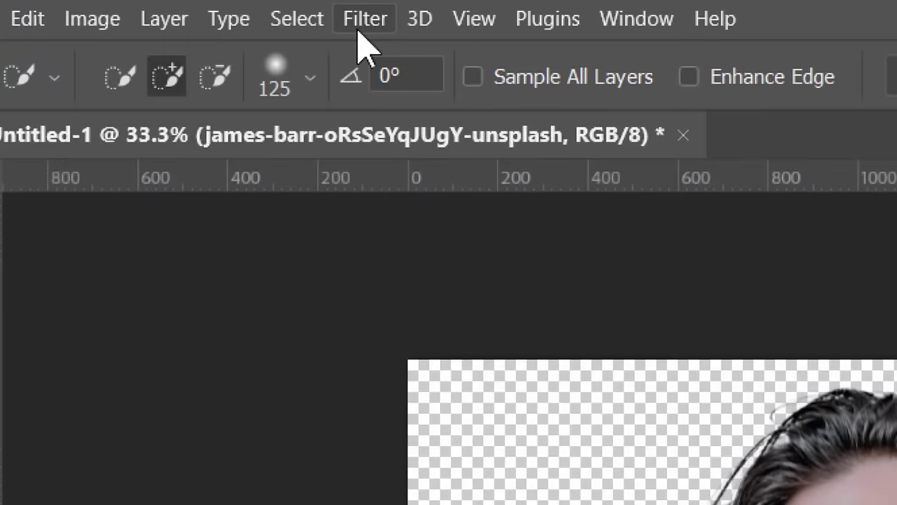
{"action": "key", "text": "v"}
{"action": "left_click", "coordinate": [363, 21]}
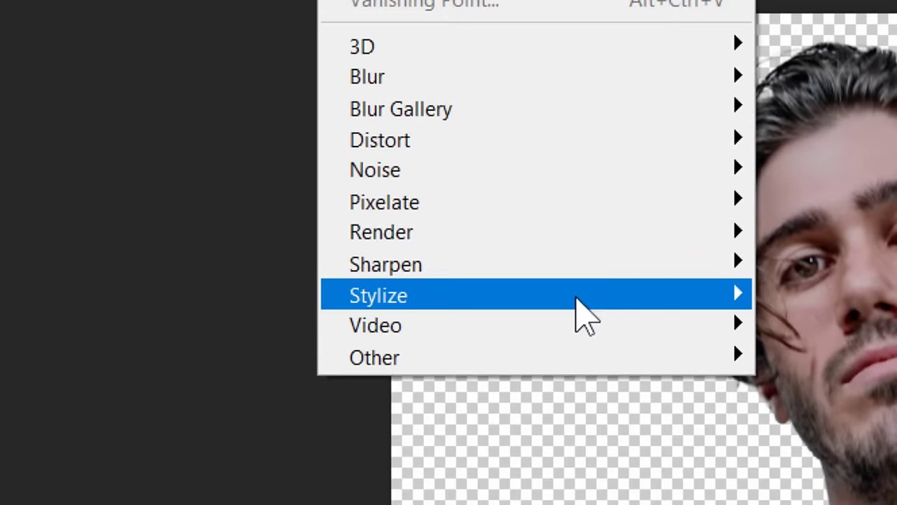
{"action": "mouse_move", "coordinate": [600, 310]}
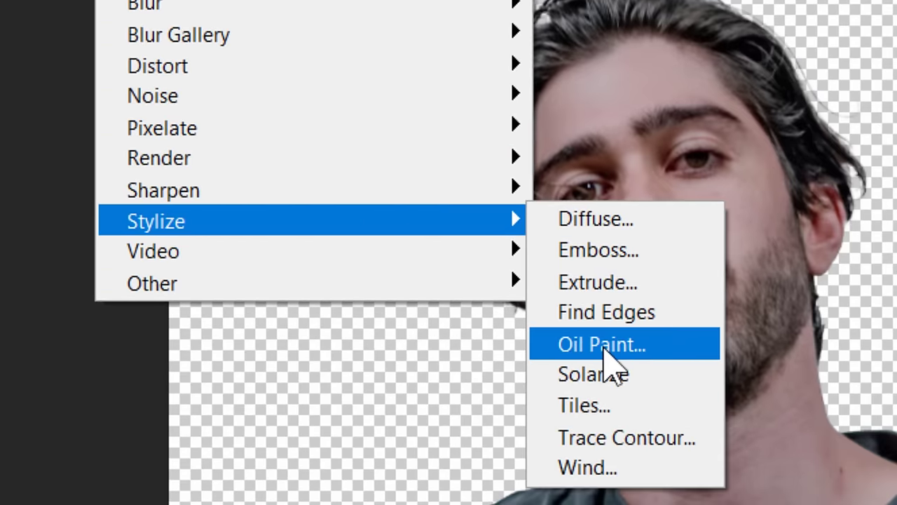
{"action": "left_click", "coordinate": [604, 347]}
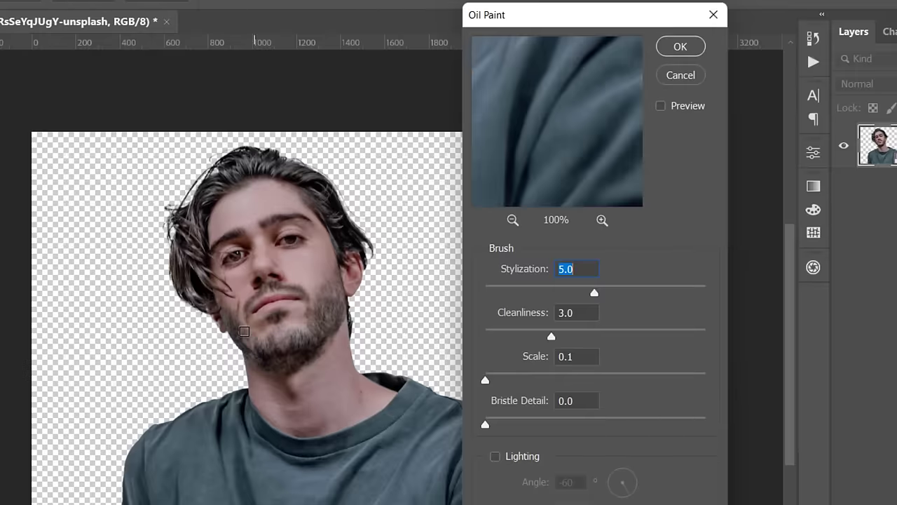
{"action": "left_click", "coordinate": [588, 268]}
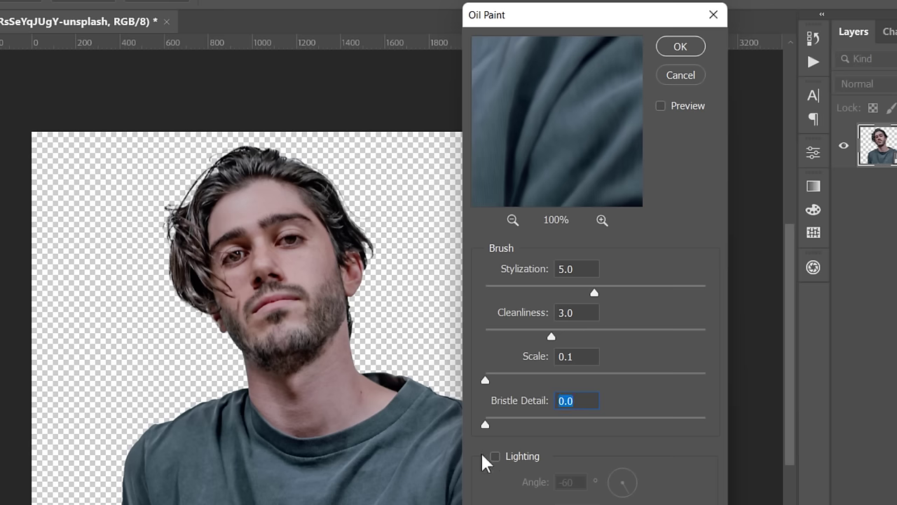
{"action": "left_click", "coordinate": [281, 236]}
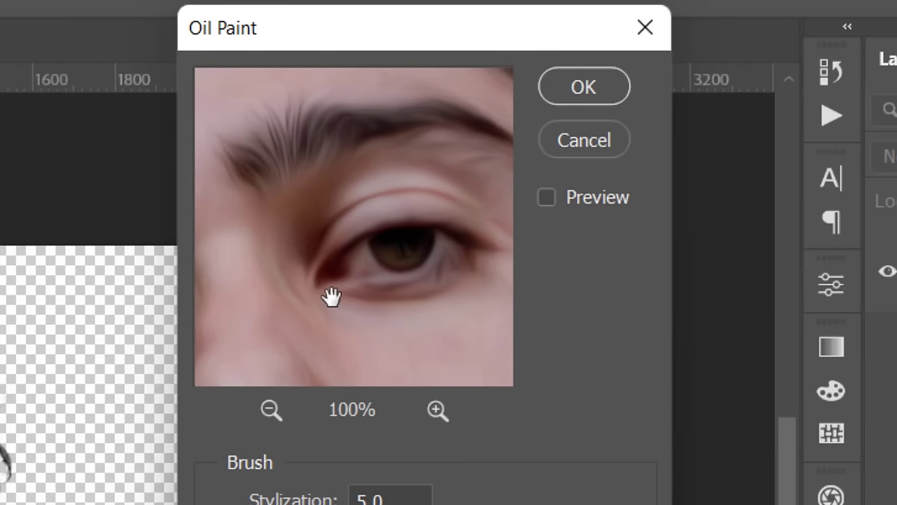
{"action": "left_click", "coordinate": [569, 90]}
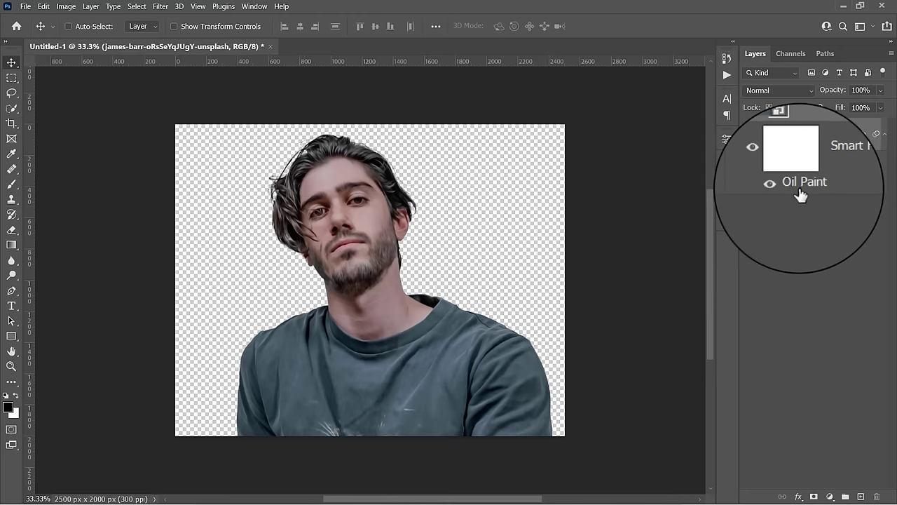
Step: Apply Filter Gallery's Poster Edges with Edge Thickness 10, Edge Intensity 0, Posterization 6
{"action": "left_click", "coordinate": [160, 7]}
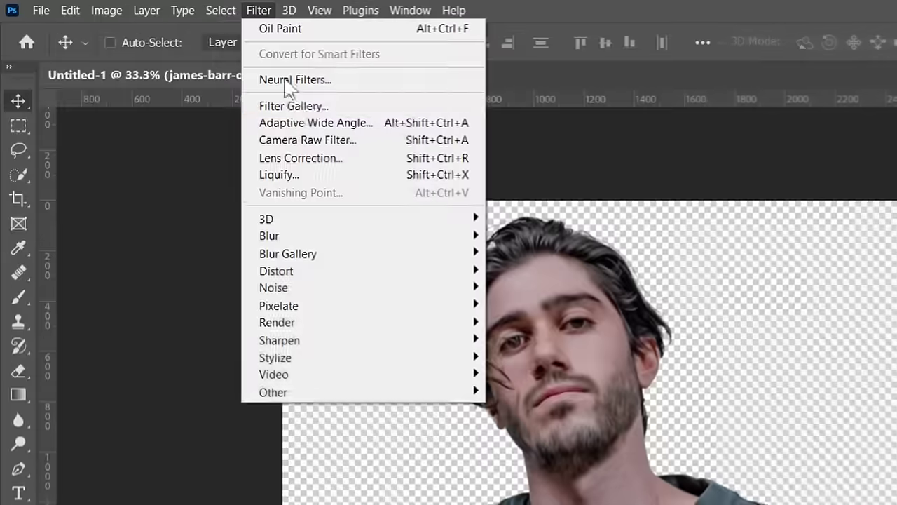
{"action": "left_click", "coordinate": [288, 105]}
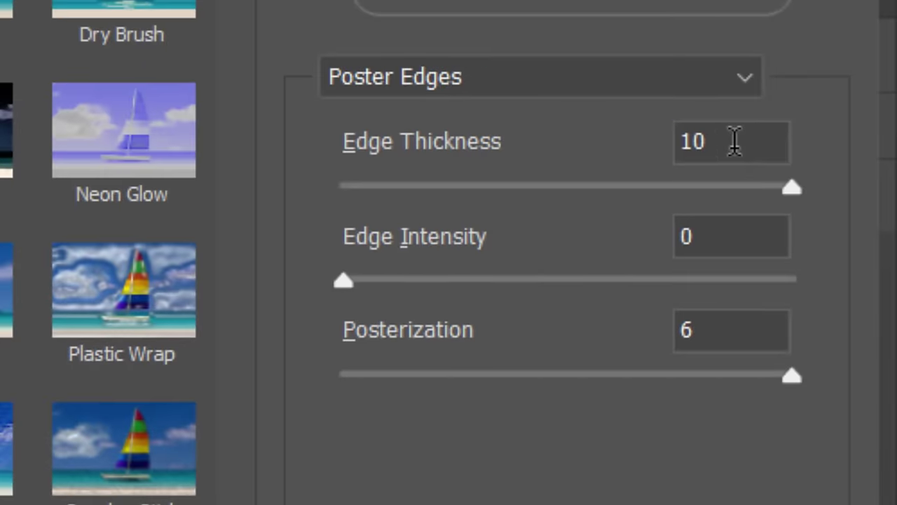
{"action": "left_click", "coordinate": [895, 152]}
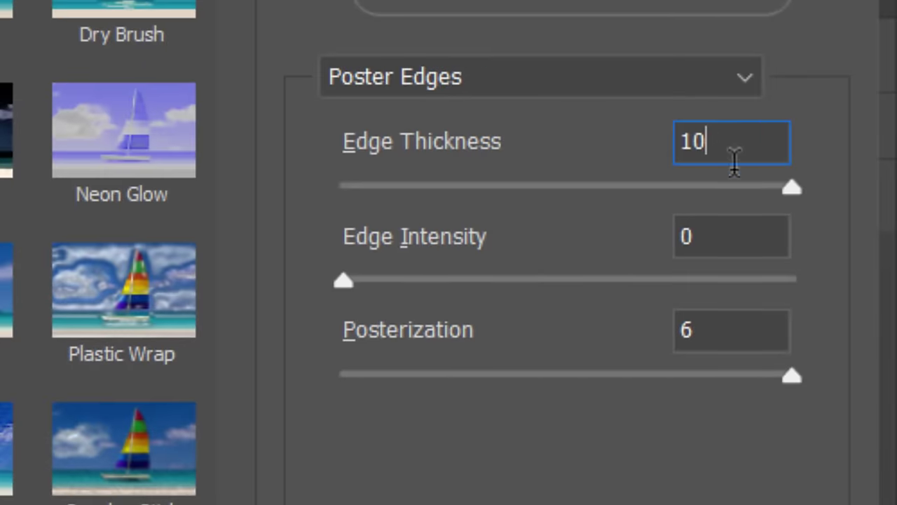
{"action": "left_click", "coordinate": [733, 238]}
{"action": "double_click", "coordinate": [726, 333]}
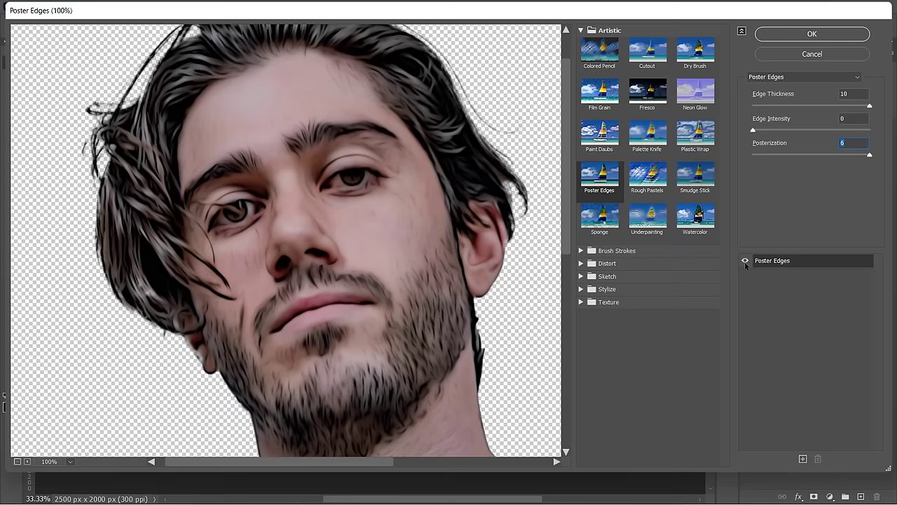
{"action": "left_click", "coordinate": [745, 265]}
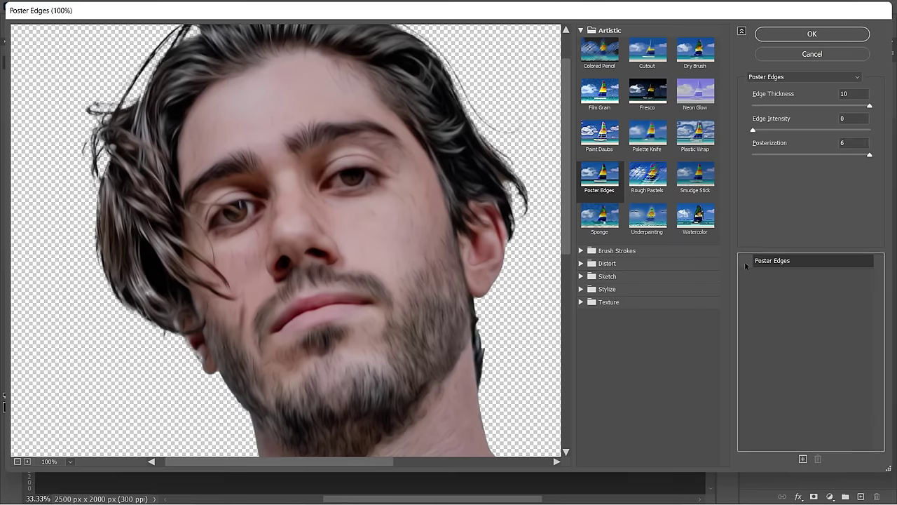
{"action": "left_click", "coordinate": [745, 262]}
{"action": "left_click", "coordinate": [744, 263]}
{"action": "left_click", "coordinate": [744, 265]}
{"action": "left_click", "coordinate": [785, 34]}
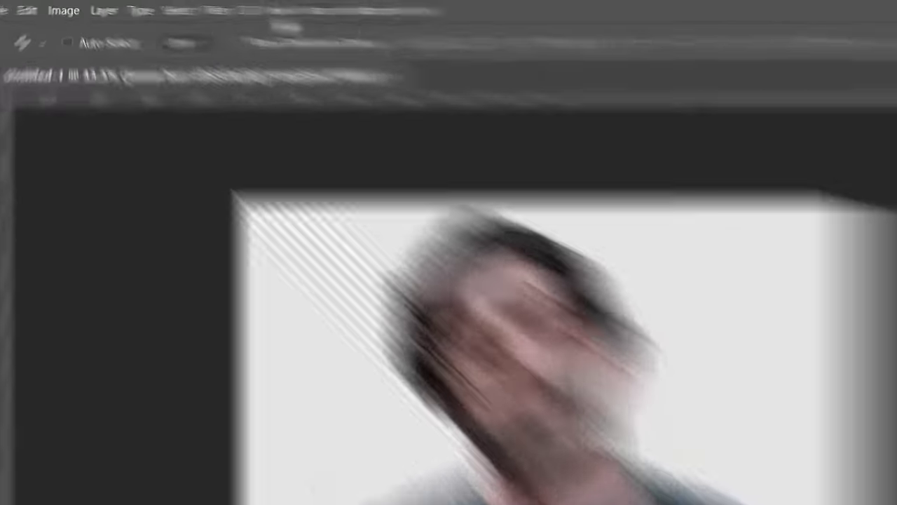
{"action": "left_click", "coordinate": [172, 6]}
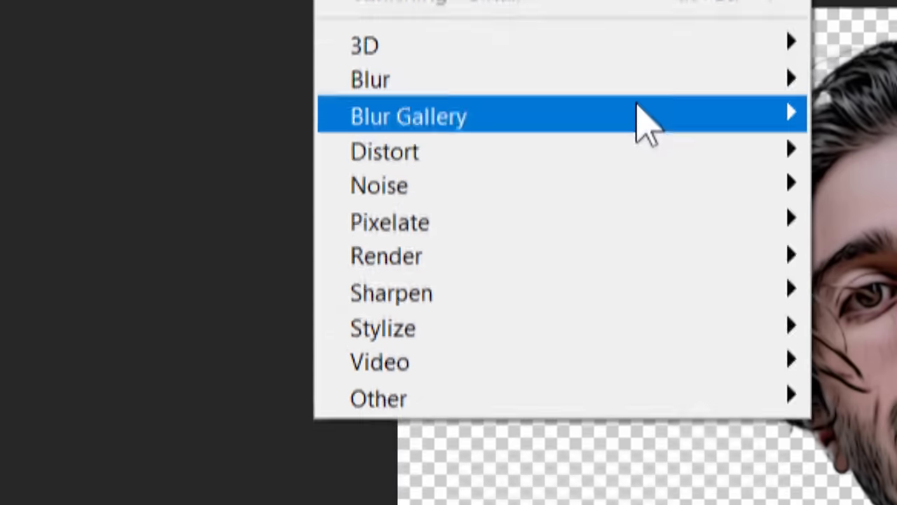
Step: Apply Surface Blur with a 20-pixel radius and a 10-level threshold
{"action": "mouse_move", "coordinate": [749, 483]}
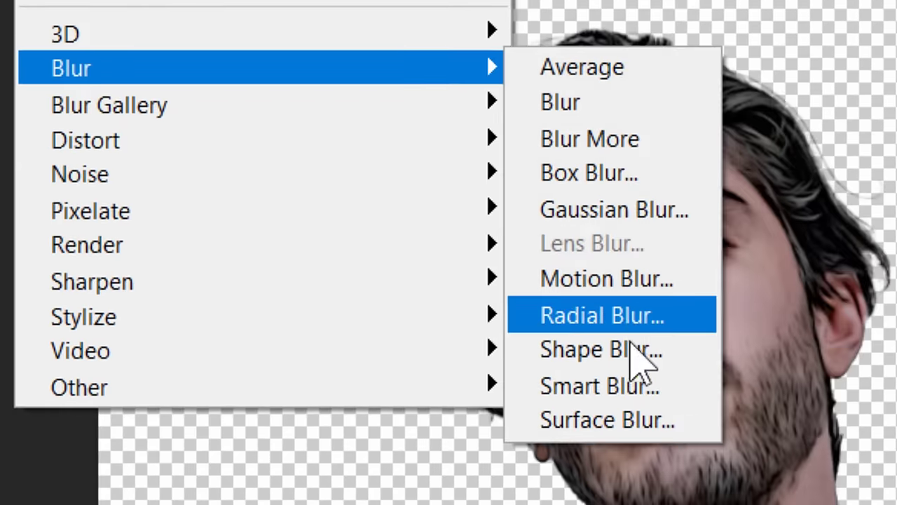
{"action": "left_click", "coordinate": [636, 420]}
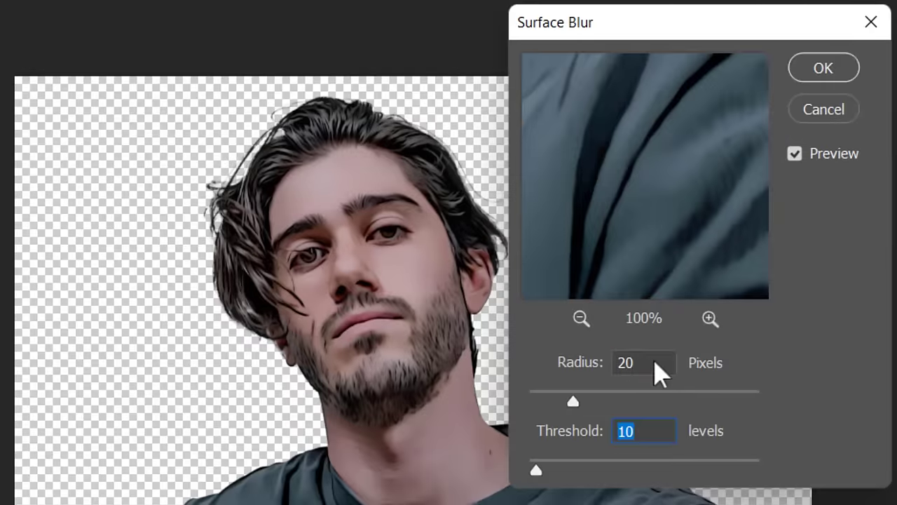
{"action": "left_click", "coordinate": [657, 362]}
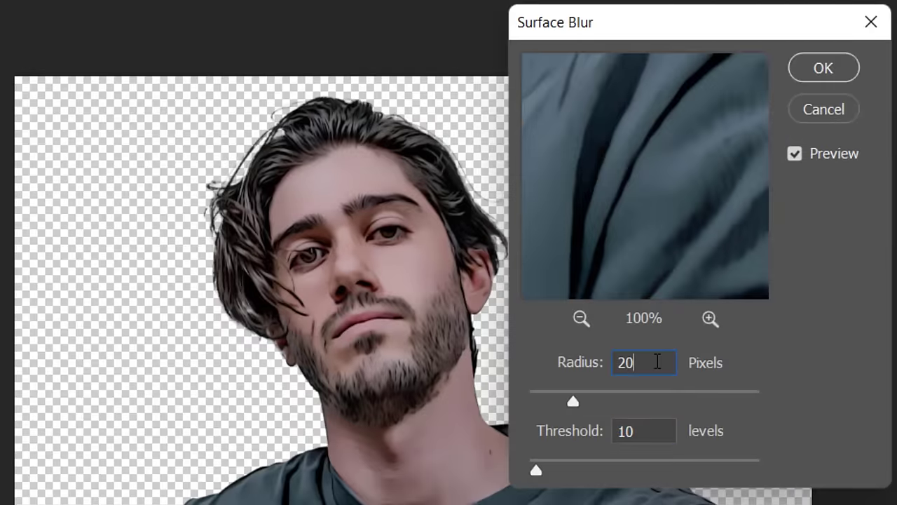
{"action": "left_click", "coordinate": [653, 430]}
{"action": "left_click", "coordinate": [400, 260]}
{"action": "left_click_drag", "start_coordinate": [661, 239], "coordinate": [579, 80]}
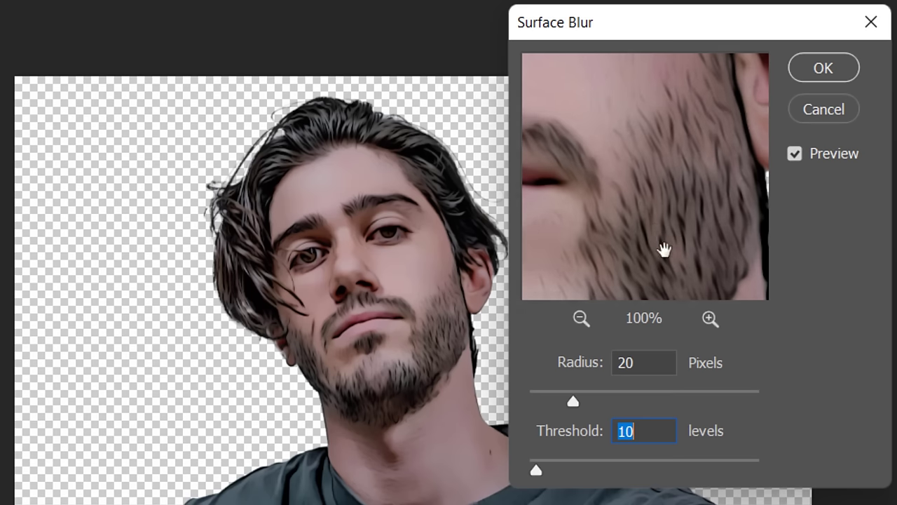
{"action": "left_click", "coordinate": [813, 68]}
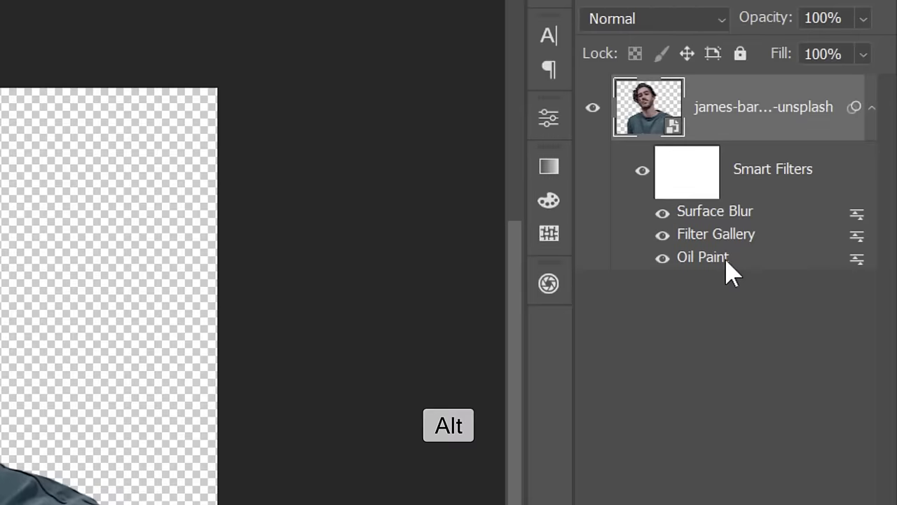
Step: Duplicate Oil Paint above Surface Blur and set Unsharp Mask to 150%, radius 8, threshold 8
{"action": "left_click_drag", "start_coordinate": [726, 265], "coordinate": [751, 205]}
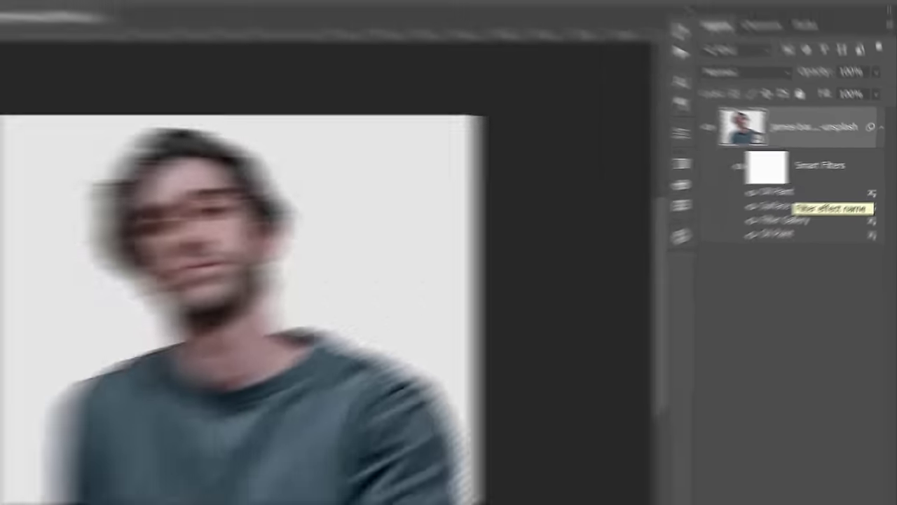
{"action": "left_click", "coordinate": [160, 6]}
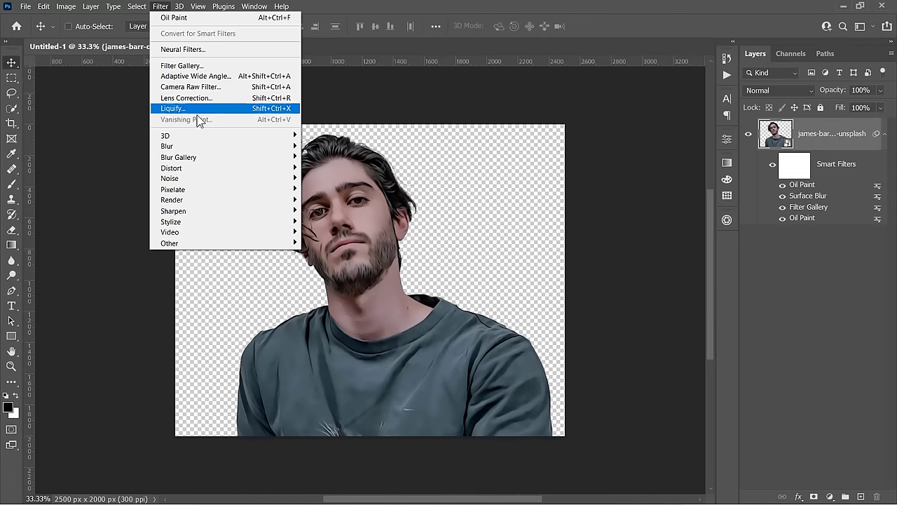
{"action": "mouse_move", "coordinate": [232, 215]}
{"action": "left_click", "coordinate": [330, 265]}
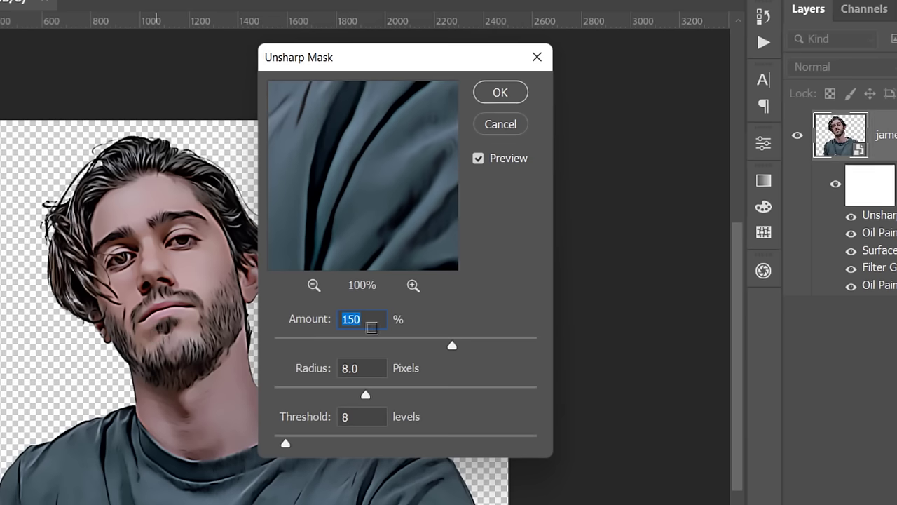
{"action": "left_click", "coordinate": [380, 315]}
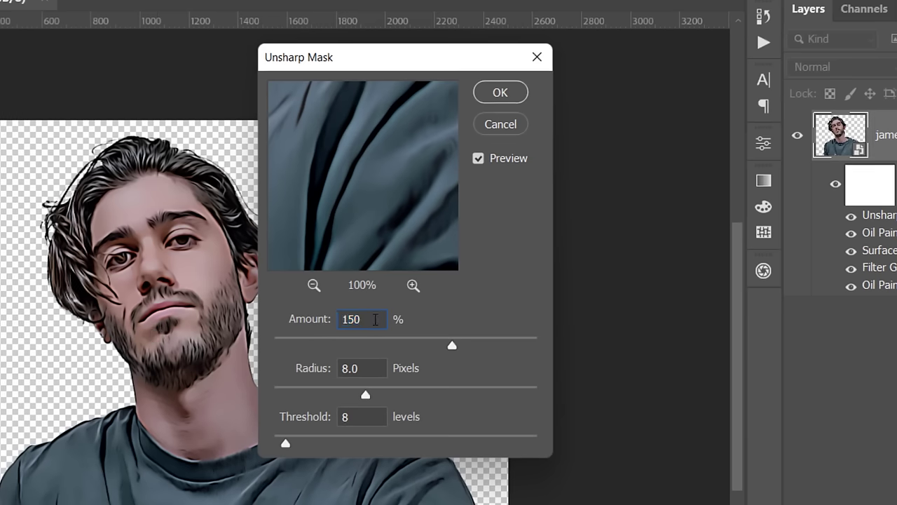
{"action": "left_click", "coordinate": [373, 367]}
Step: Compare the Unsharp Mask preview on the mustache, then apply the sharpening
{"action": "left_click", "coordinate": [171, 295]}
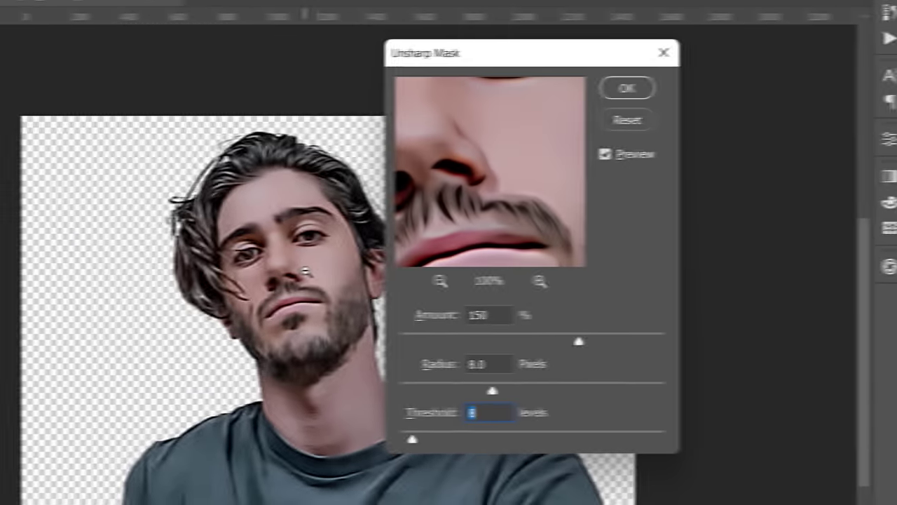
{"action": "scroll", "coordinate": [197, 279], "scroll_direction": "up", "scroll_amount": 2}
{"action": "left_click", "coordinate": [611, 154]}
{"action": "left_click", "coordinate": [611, 154]}
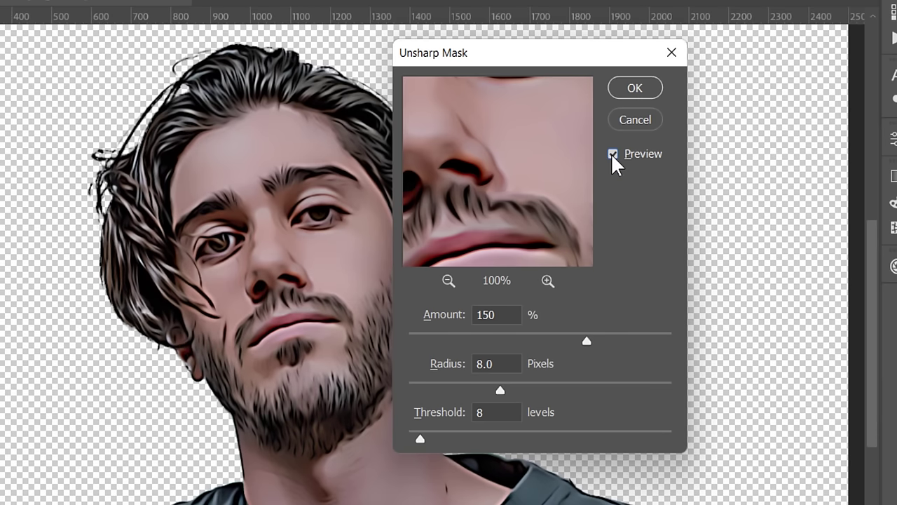
{"action": "left_click", "coordinate": [611, 154]}
{"action": "left_click", "coordinate": [611, 154]}
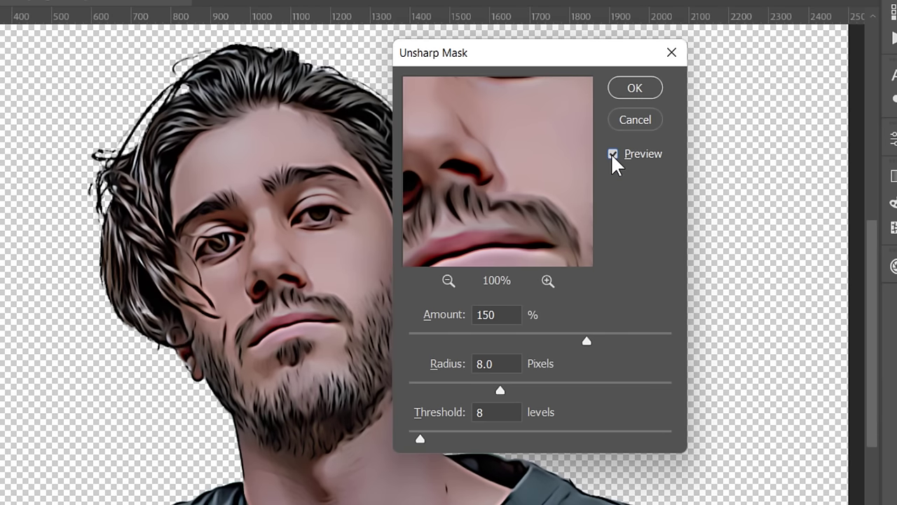
{"action": "left_click", "coordinate": [636, 87]}
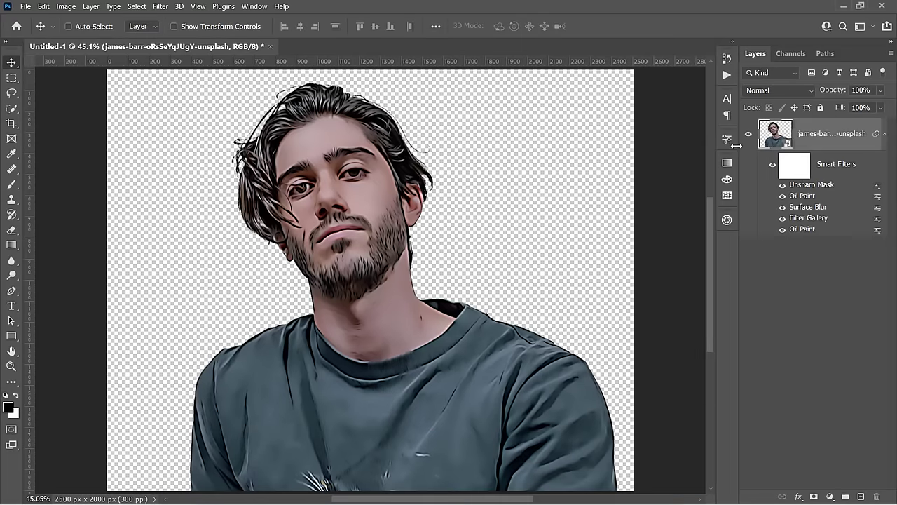
Step: Add a Levels adjustment layer and a Hue/Saturation layer with Saturation -100
{"action": "left_click", "coordinate": [885, 135]}
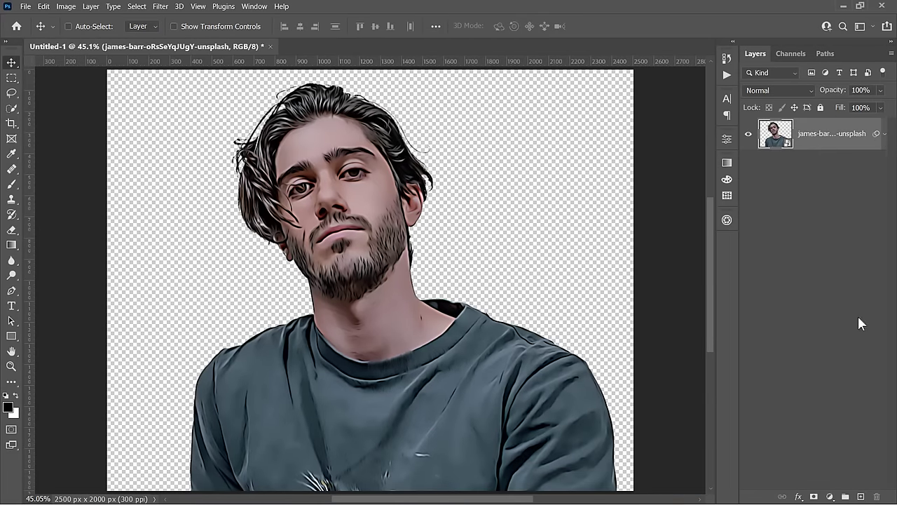
{"action": "left_click", "coordinate": [830, 496]}
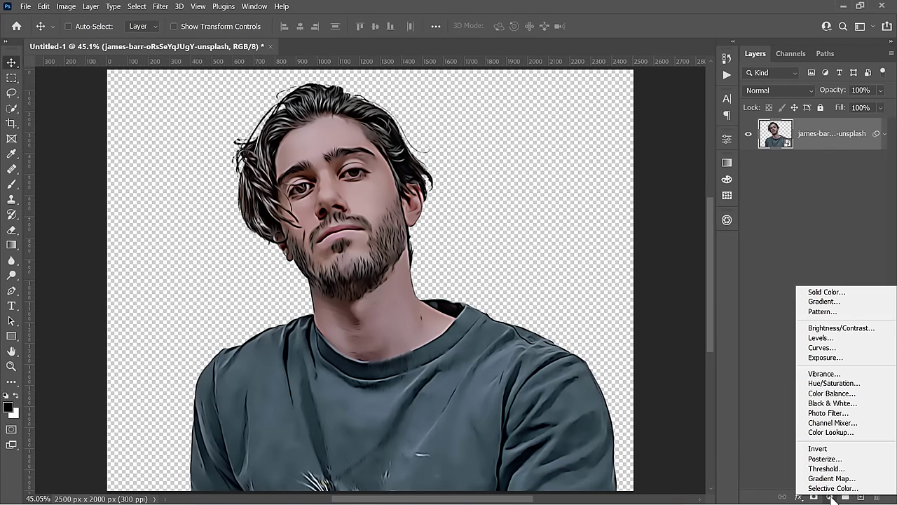
{"action": "left_click", "coordinate": [820, 337]}
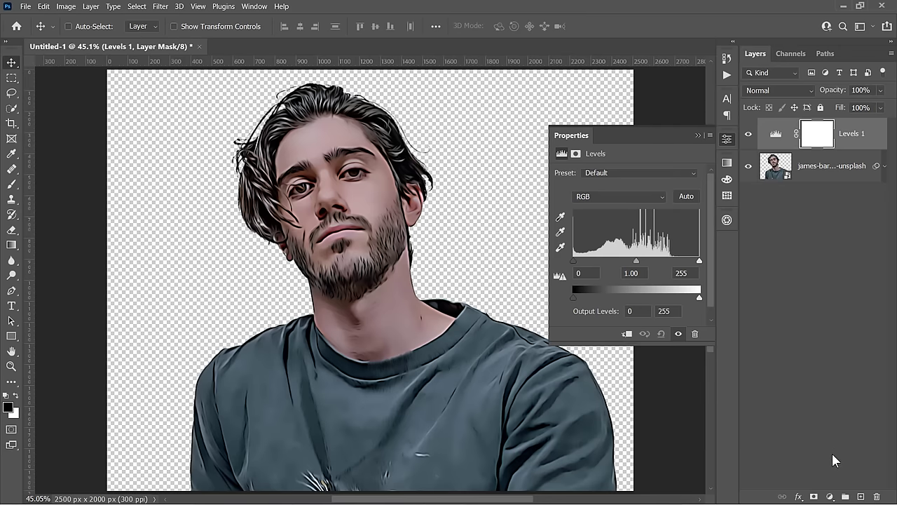
{"action": "left_click", "coordinate": [830, 496]}
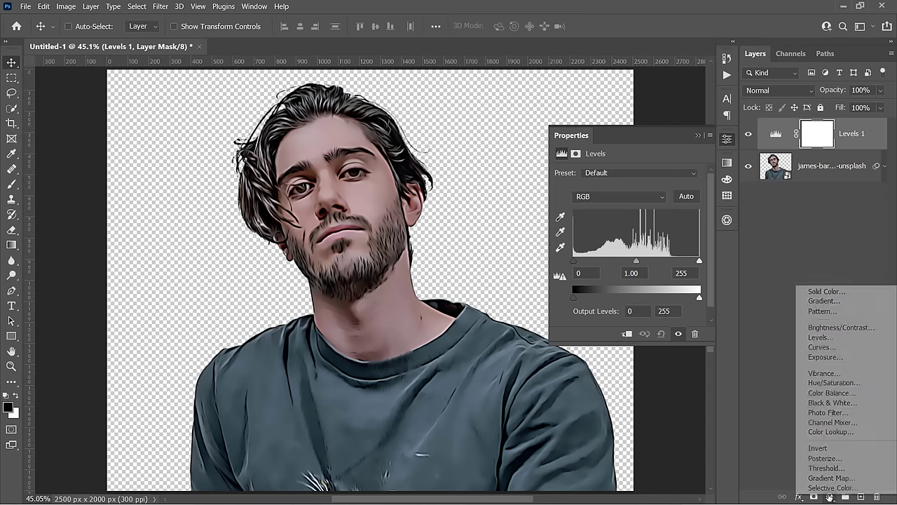
{"action": "left_click", "coordinate": [823, 383]}
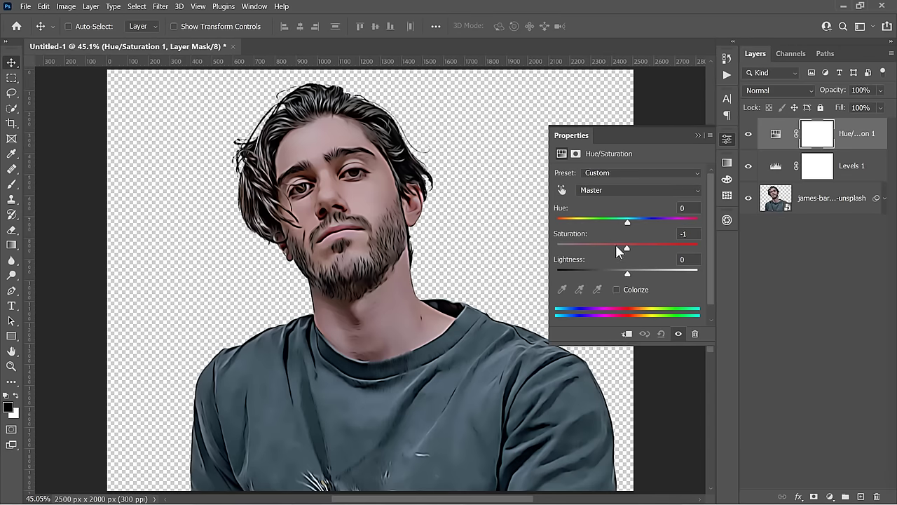
{"action": "left_click_drag", "start_coordinate": [627, 247], "coordinate": [558, 247]}
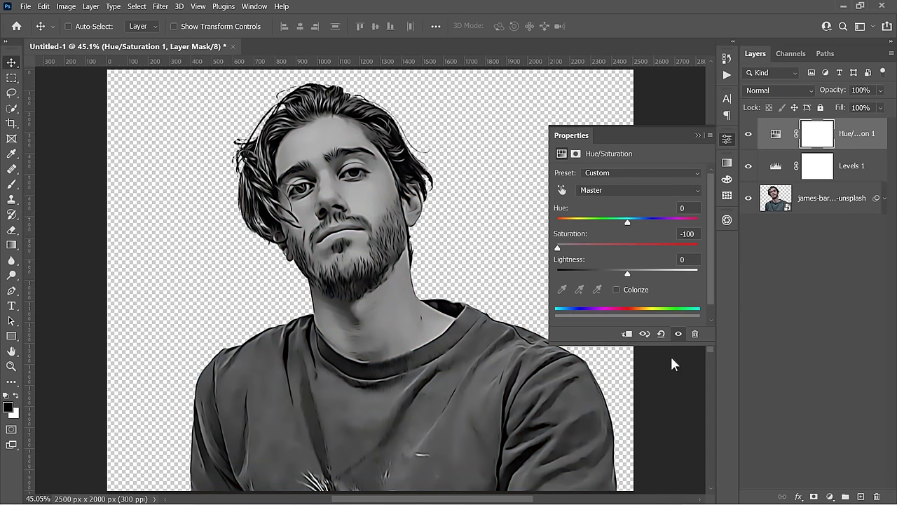
{"action": "left_click", "coordinate": [830, 497]}
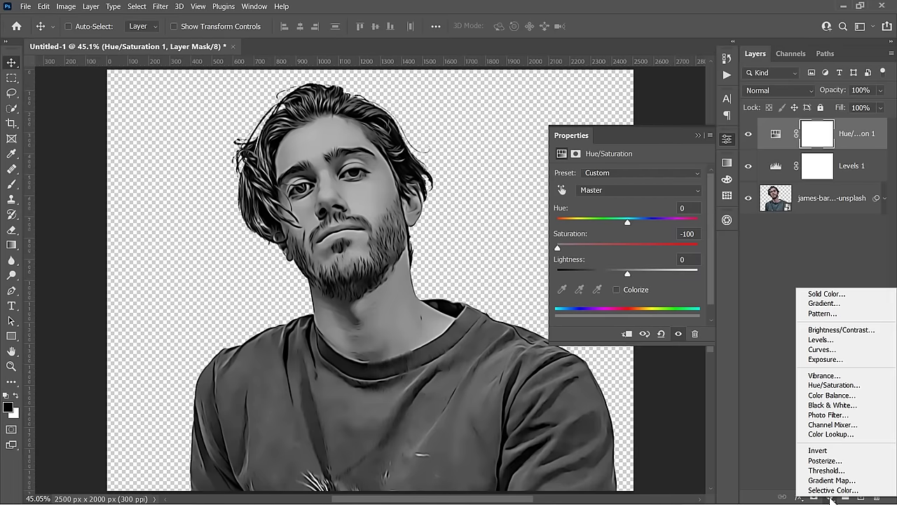
Step: Add a Posterize adjustment layer and settle its Levels at 4 after trying 2, 3 and 5
{"action": "left_click", "coordinate": [825, 460]}
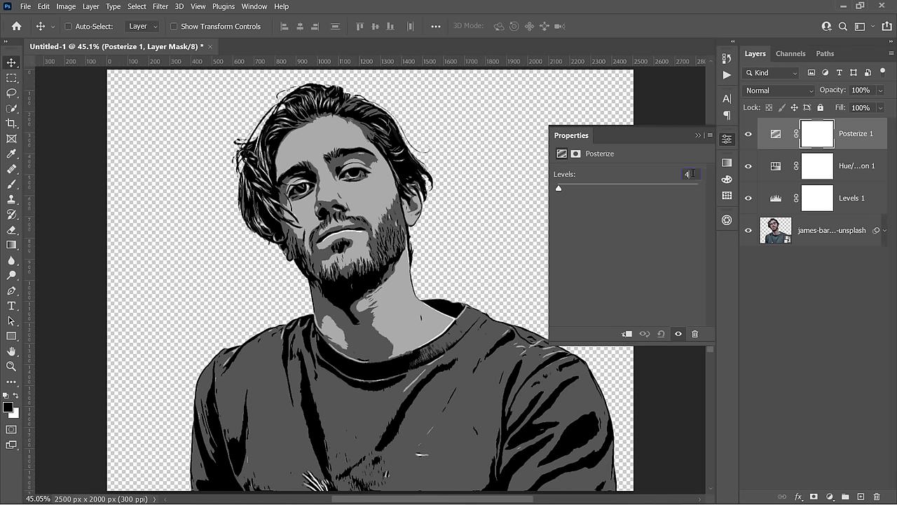
{"action": "key", "text": "Down"}
{"action": "key", "text": "Up"}
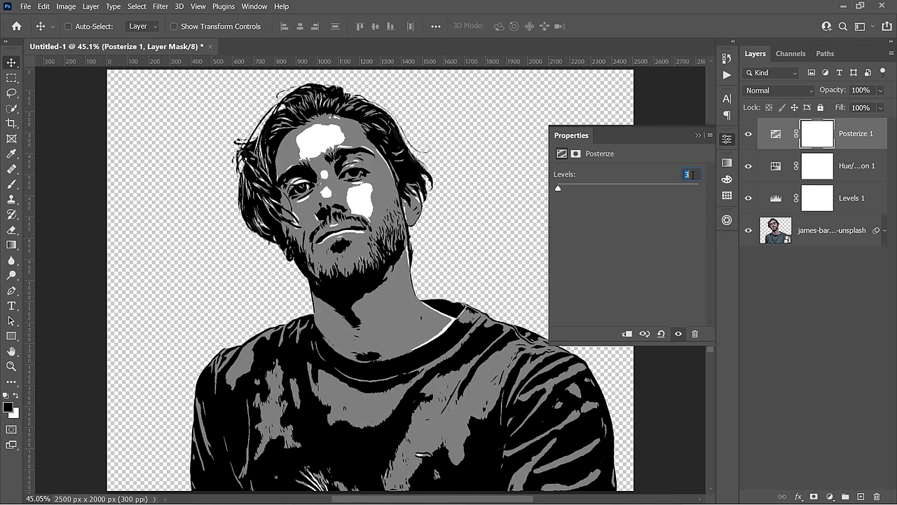
{"action": "key", "text": "Up"}
{"action": "key", "text": "Down"}
{"action": "key", "text": "Down"}
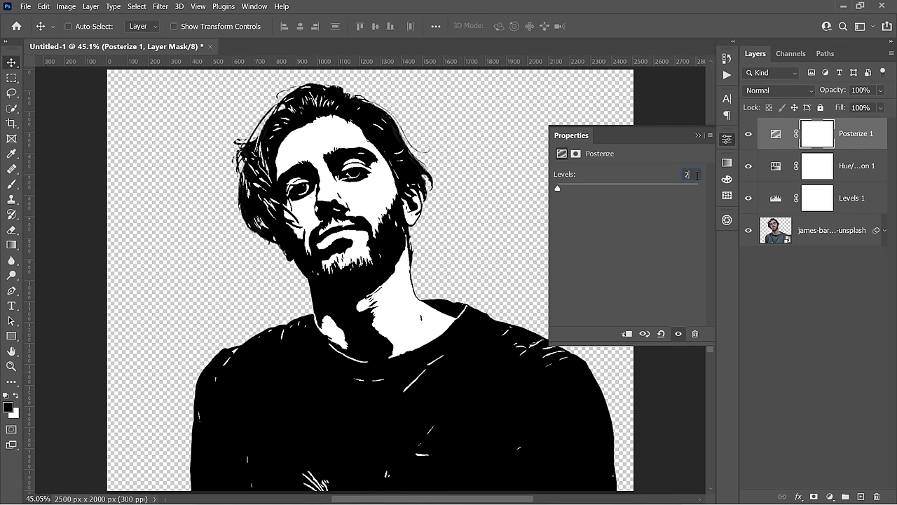
{"action": "key", "text": "Up"}
{"action": "key", "text": "Up"}
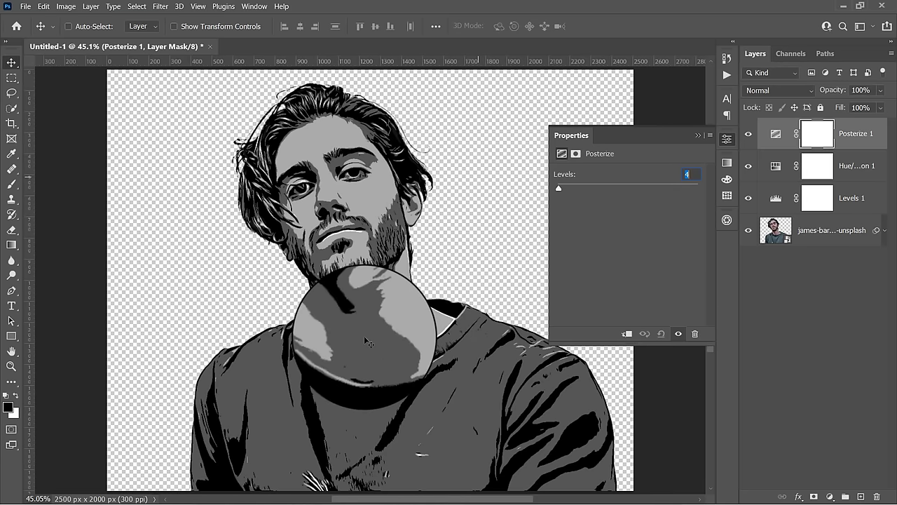
{"action": "key", "text": "Up"}
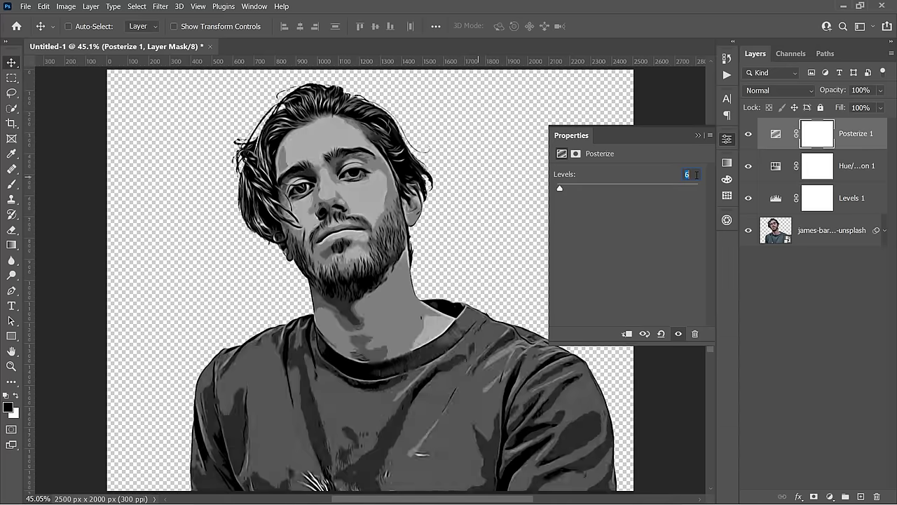
{"action": "key", "text": "Down"}
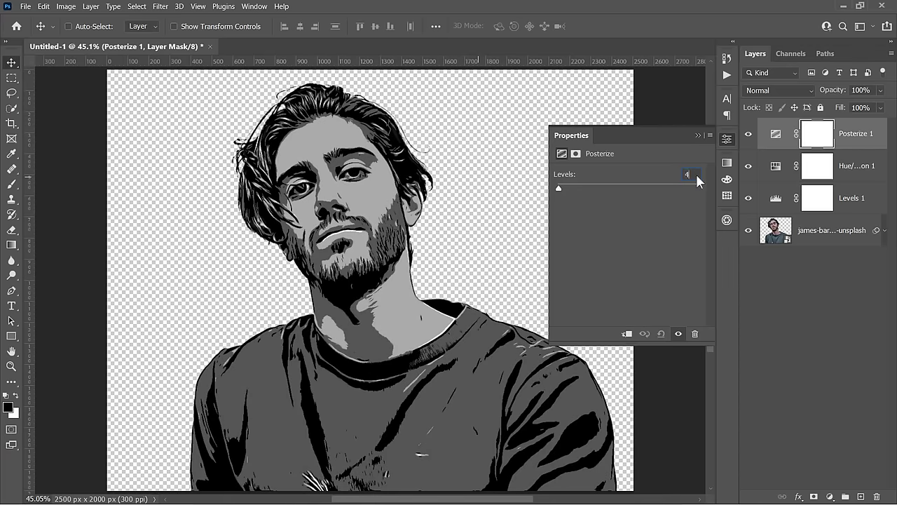
{"action": "left_click", "coordinate": [776, 202]}
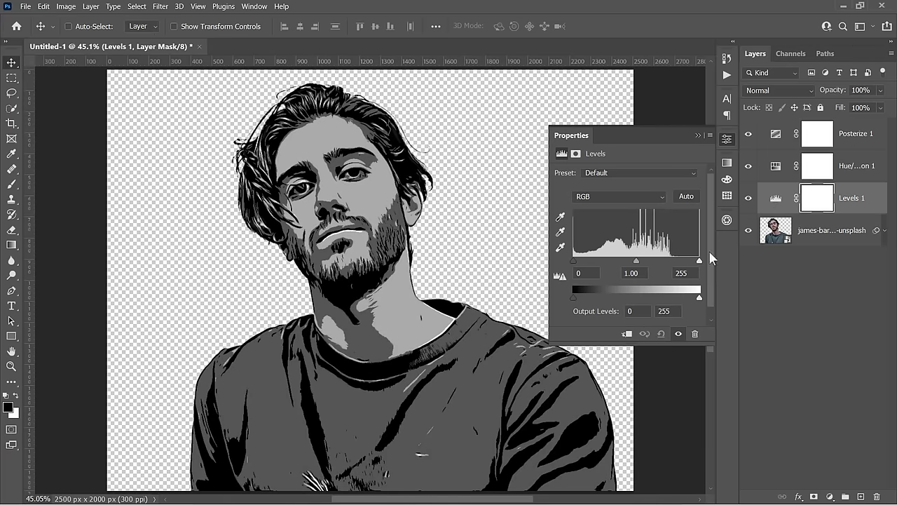
Step: Set the Levels input values to 13, 0.78 and 178, then close Properties
{"action": "left_click_drag", "start_coordinate": [699, 260], "coordinate": [672, 260]}
{"action": "left_click_drag", "start_coordinate": [620, 262], "coordinate": [579, 265]}
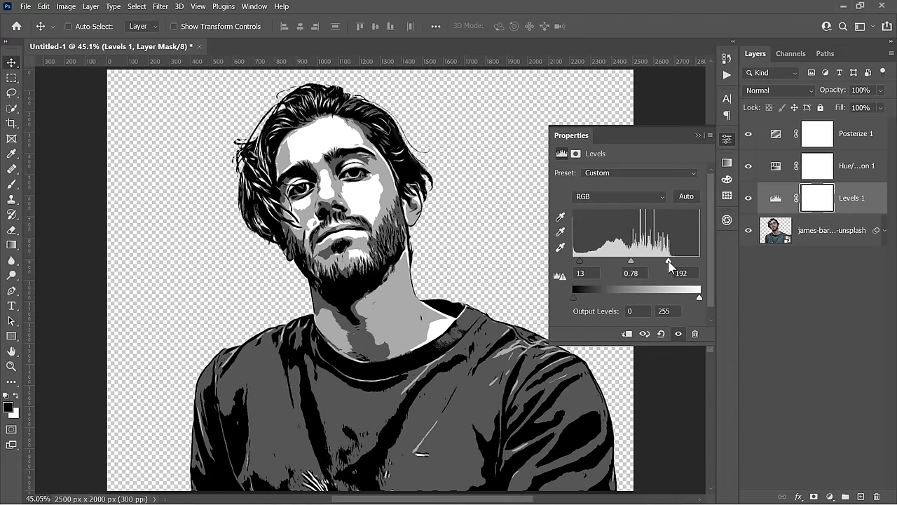
{"action": "left_click_drag", "start_coordinate": [668, 262], "coordinate": [662, 261]}
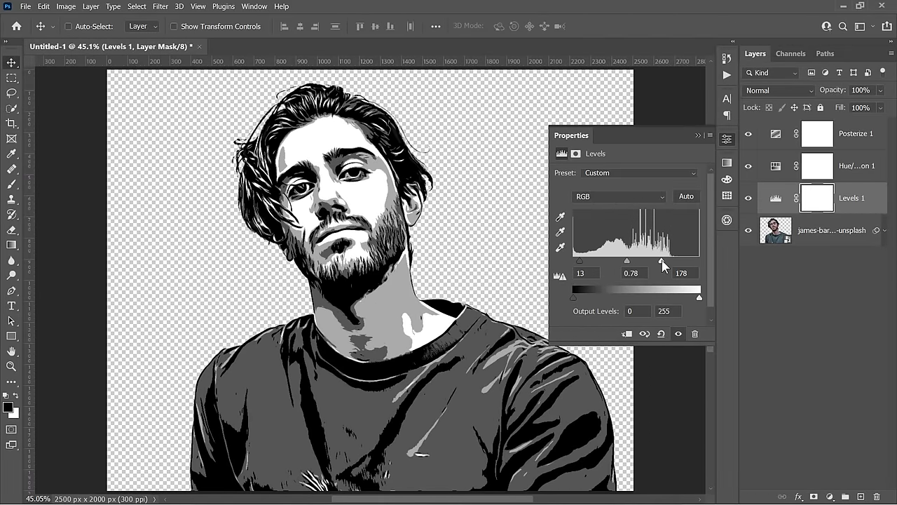
{"action": "left_click", "coordinate": [697, 135]}
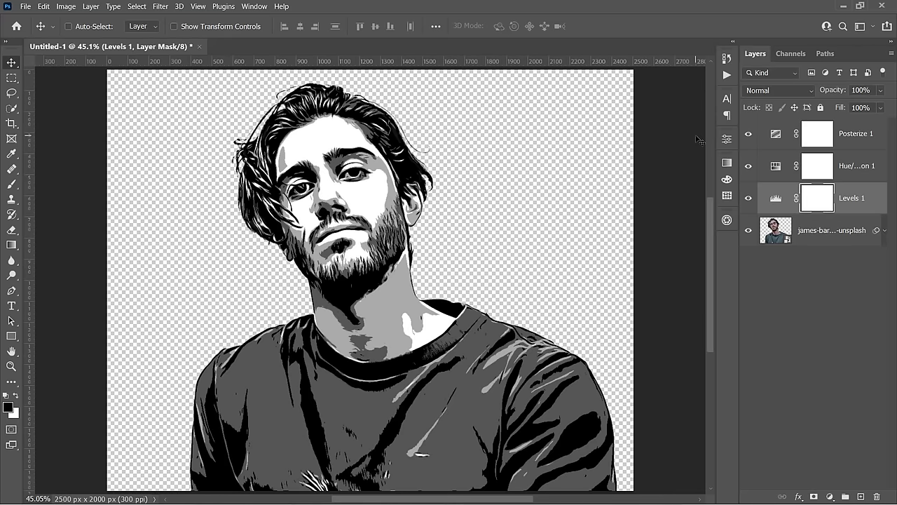
Step: Add a new Layer 1 in Overlay blend mode above the james-barr photo layer
{"action": "left_click", "coordinate": [829, 237]}
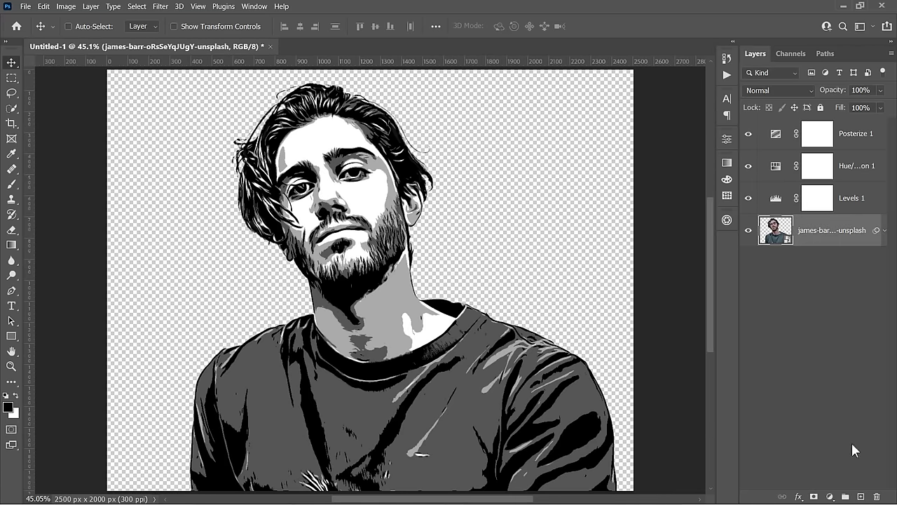
{"action": "left_click", "coordinate": [861, 497]}
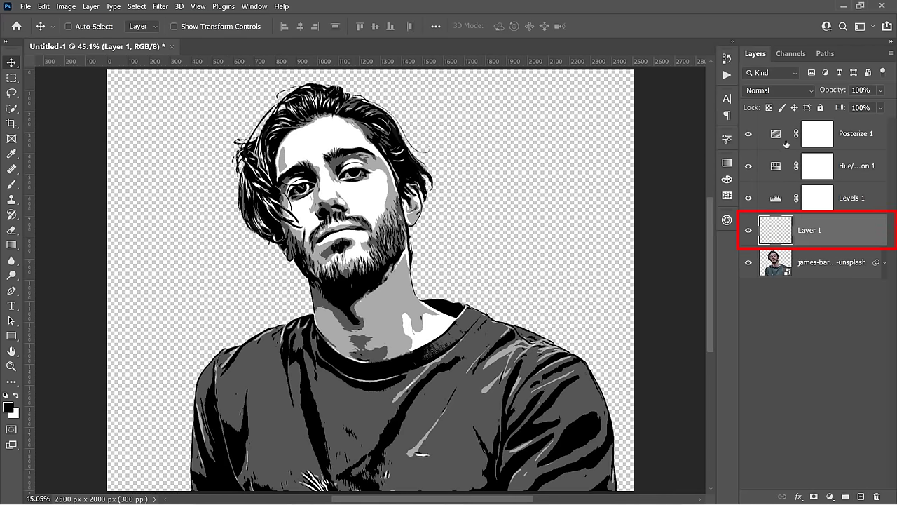
{"action": "left_click", "coordinate": [775, 89]}
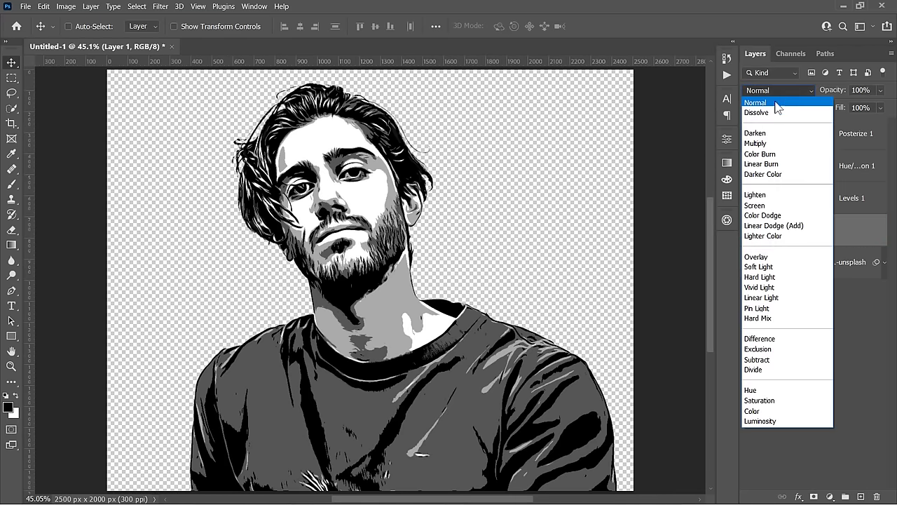
{"action": "left_click", "coordinate": [771, 257]}
Step: Paint white at 4% brush flow over the neck, chest and left of the shirt
{"action": "left_click", "coordinate": [11, 183]}
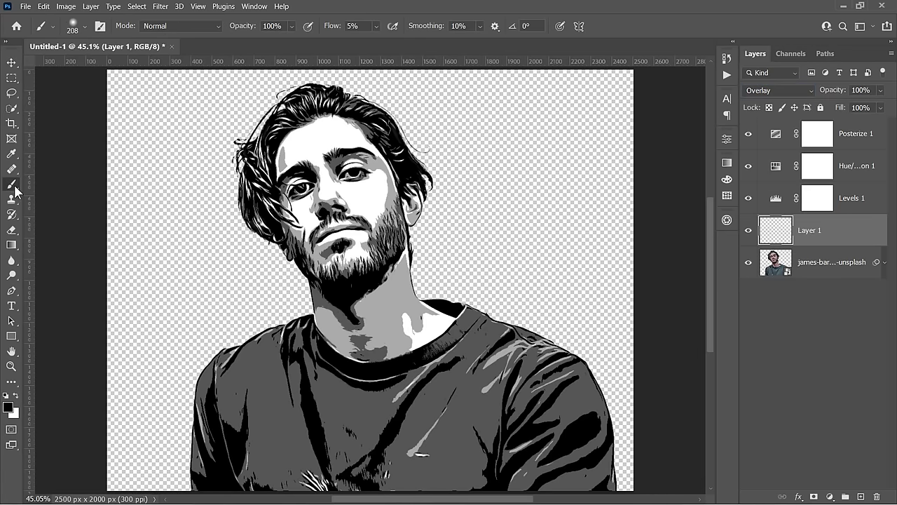
{"action": "left_click_drag", "start_coordinate": [331, 29], "coordinate": [330, 30]}
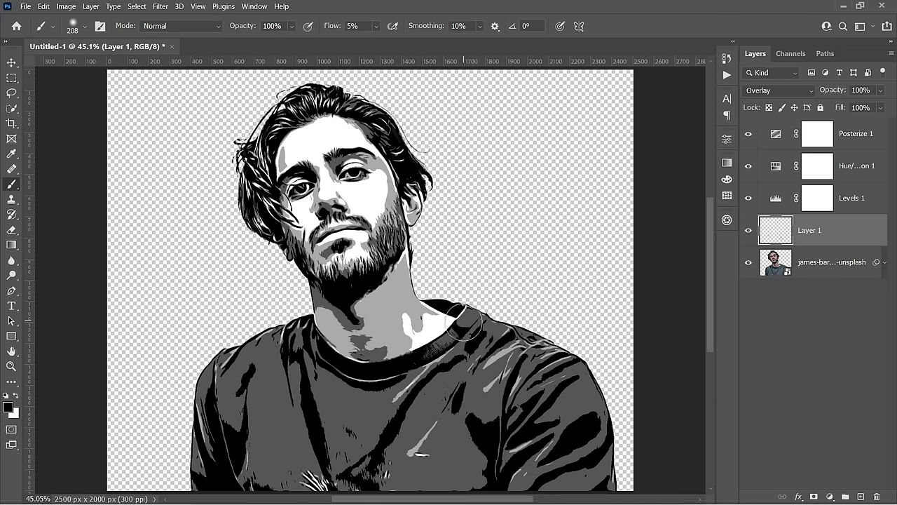
{"action": "left_click", "coordinate": [16, 396]}
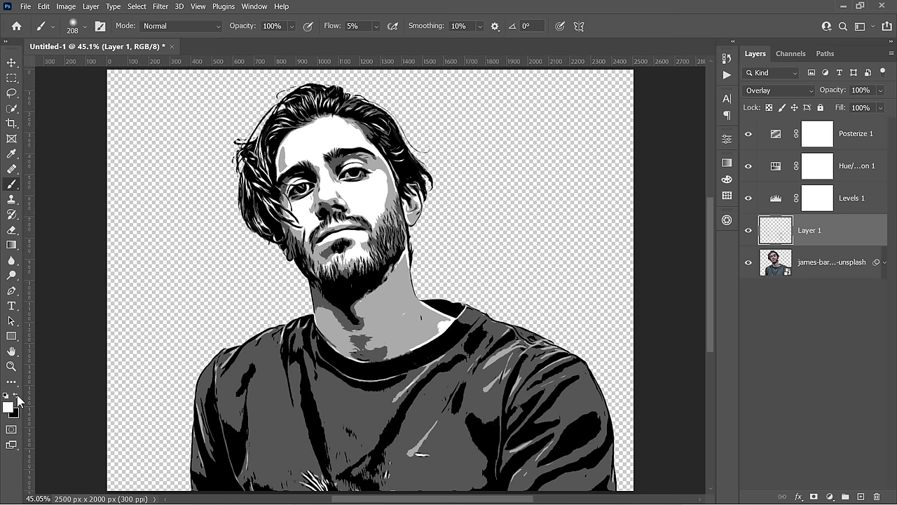
{"action": "left_click_drag", "start_coordinate": [319, 312], "coordinate": [340, 354]}
{"action": "mouse_move", "coordinate": [377, 391]}
{"action": "left_mouse_down"}
{"action": "mouse_move", "coordinate": [342, 446]}
{"action": "mouse_move", "coordinate": [411, 398]}
{"action": "mouse_move", "coordinate": [391, 407]}
{"action": "mouse_move", "coordinate": [434, 435]}
{"action": "left_mouse_up"}
{"action": "left_click_drag", "start_coordinate": [290, 411], "coordinate": [296, 486]}
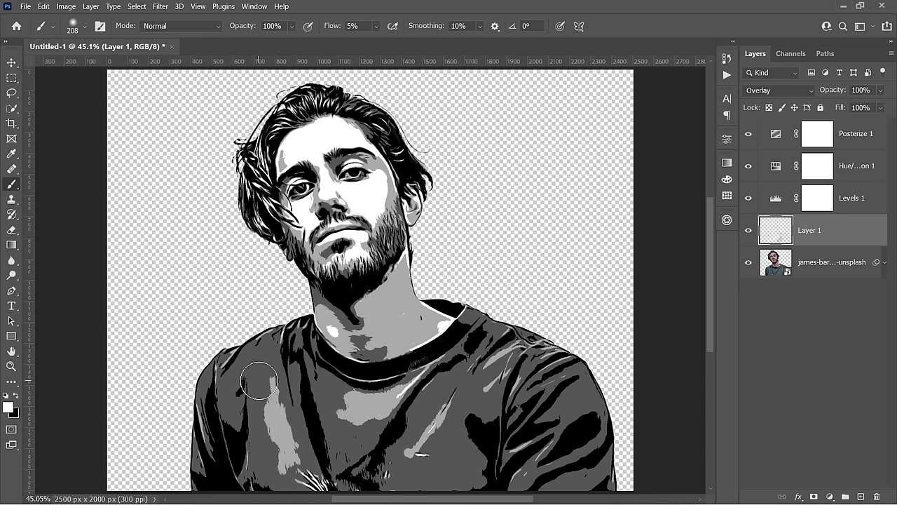
Step: Make Layer 1 a clipping mask on the james-barr photo layer below
{"action": "right_click", "coordinate": [832, 233]}
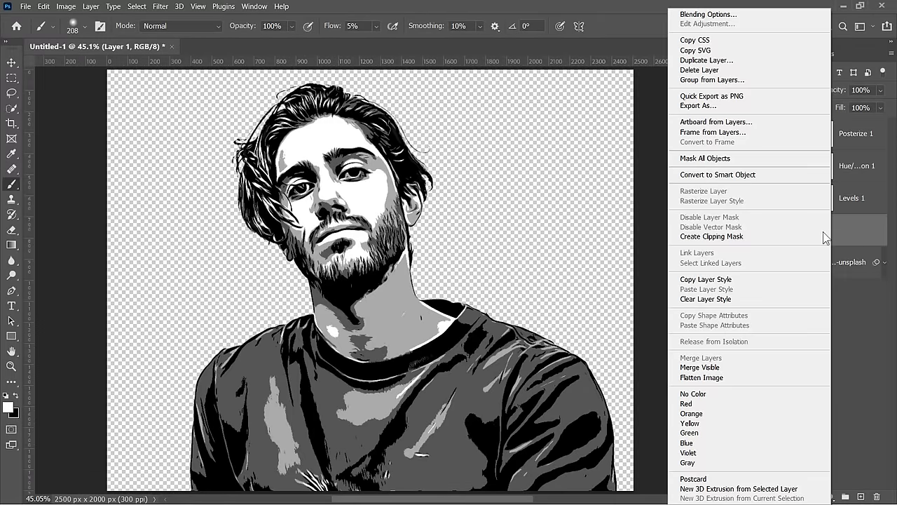
{"action": "left_click", "coordinate": [780, 236]}
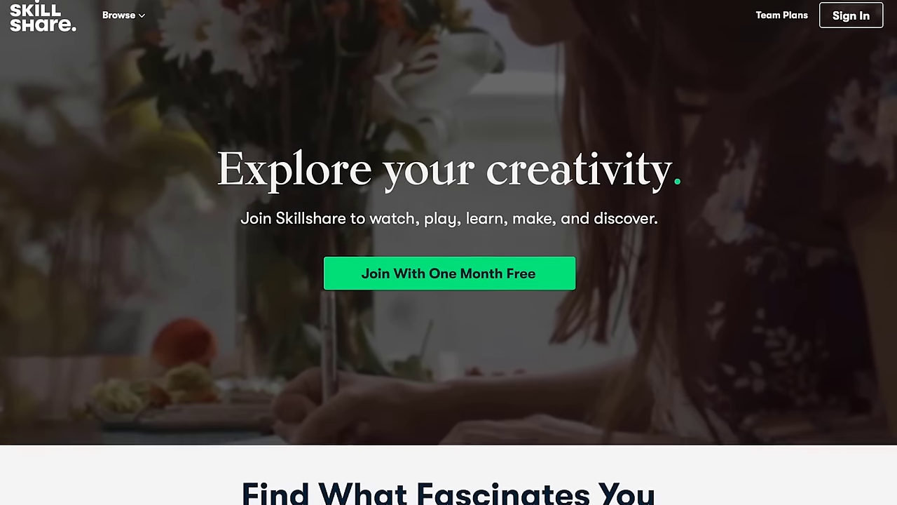
Step: Search Skillshare for 'photoshop' and open the Adobe Photoshop CC – Advanced Training Course class
{"action": "scroll", "coordinate": [449, 223], "scroll_direction": "down", "scroll_amount": 2}
{"action": "scroll", "coordinate": [449, 253], "scroll_direction": "down", "scroll_amount": 5}
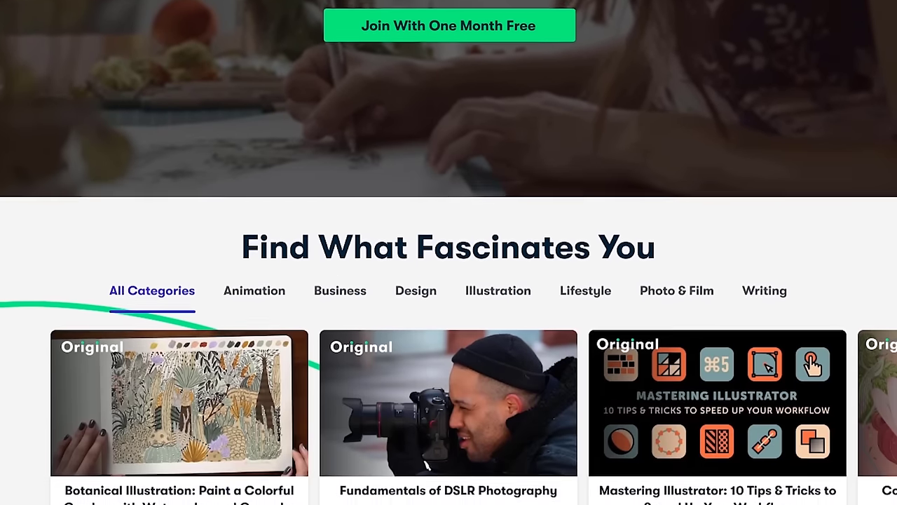
{"action": "scroll", "coordinate": [448, 252], "scroll_direction": "down", "scroll_amount": 1}
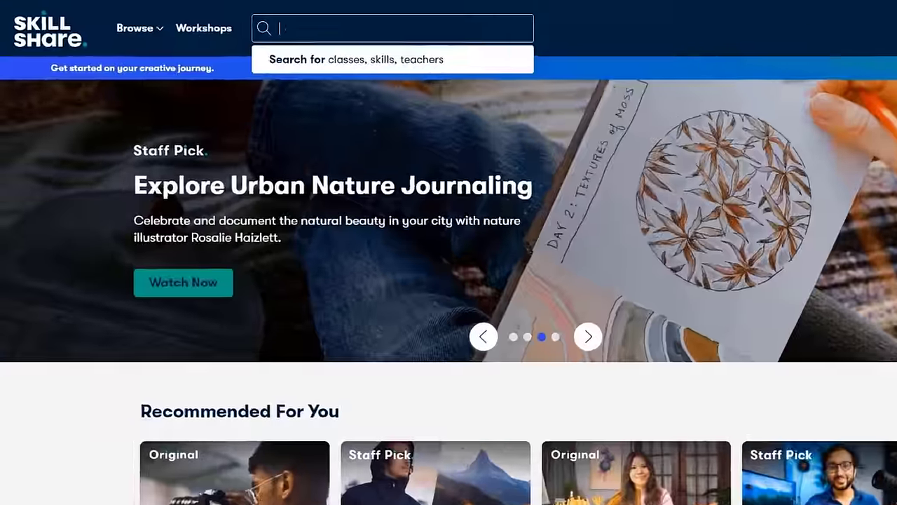
{"action": "type", "text": "photoshop"}
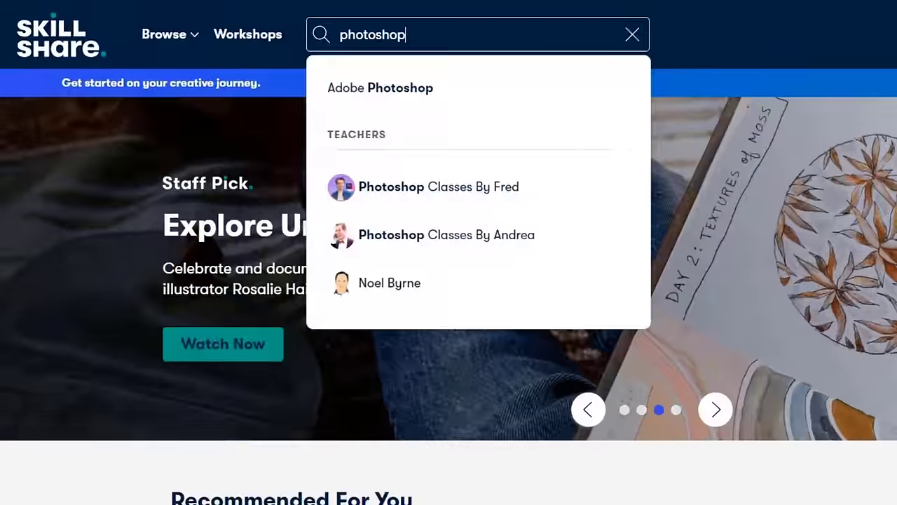
{"action": "key", "text": "Return"}
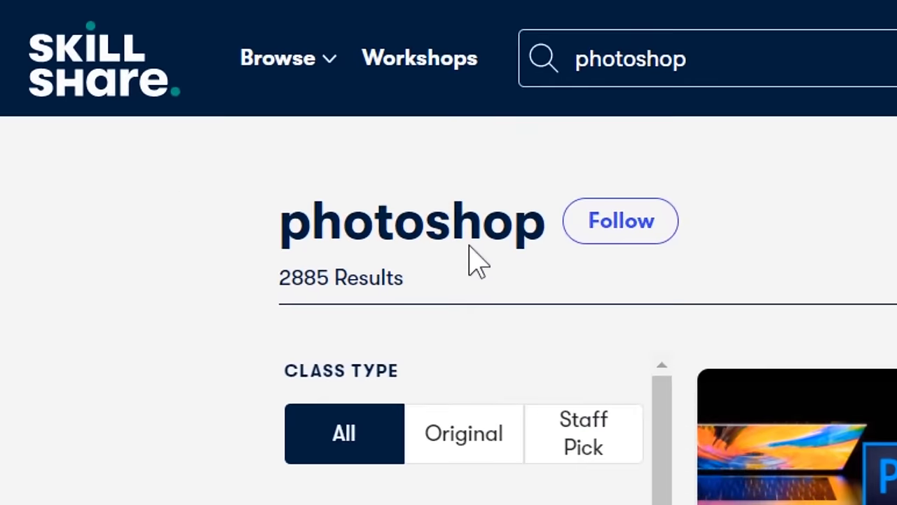
{"action": "scroll", "coordinate": [241, 336], "scroll_direction": "down", "scroll_amount": 10}
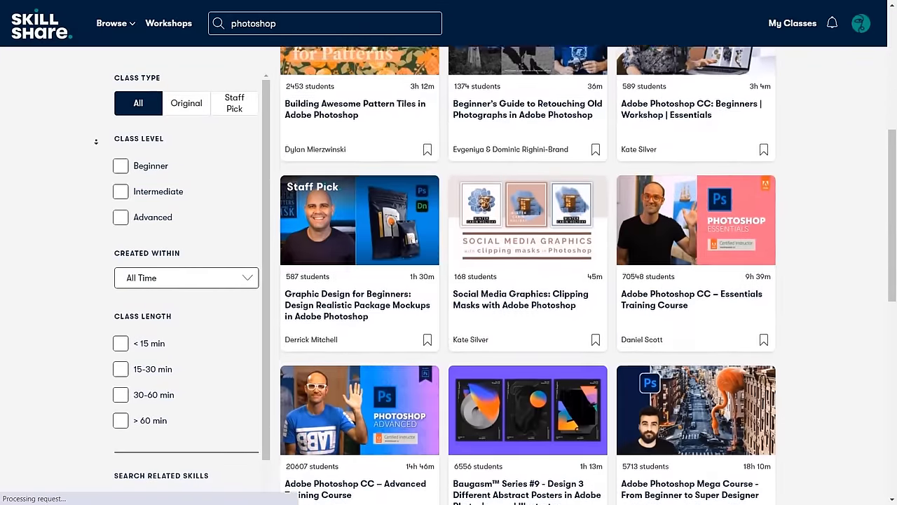
{"action": "scroll", "coordinate": [96, 140], "scroll_direction": "down", "scroll_amount": 4}
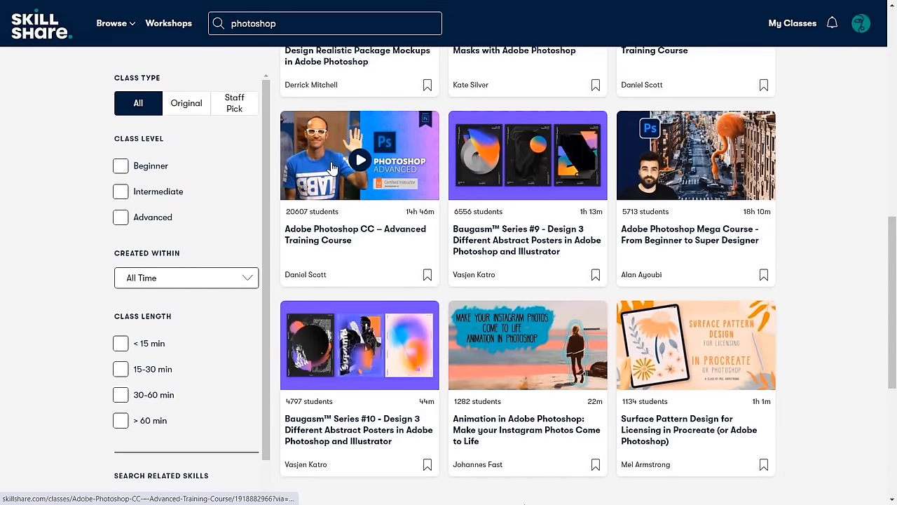
{"action": "left_click", "coordinate": [332, 168]}
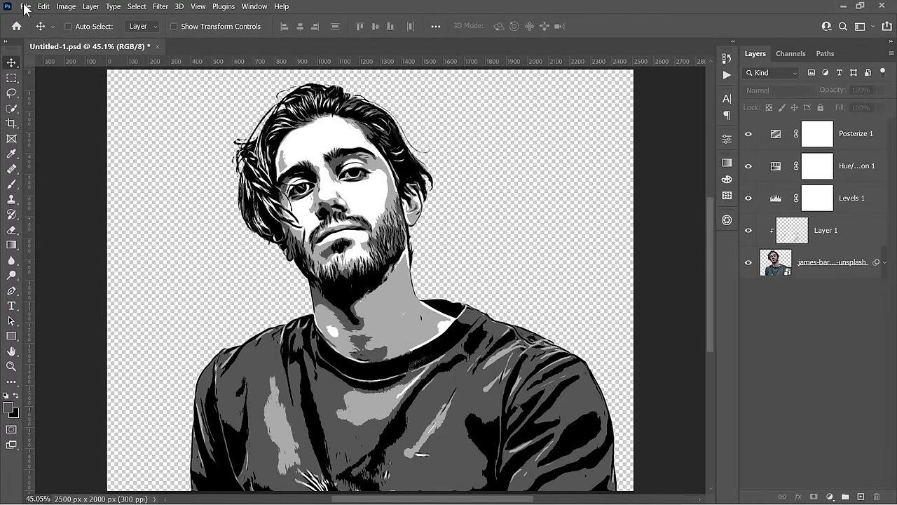
Step: Save the portrait as Untitled-1.psd in Photoshop format
{"action": "left_click", "coordinate": [24, 9]}
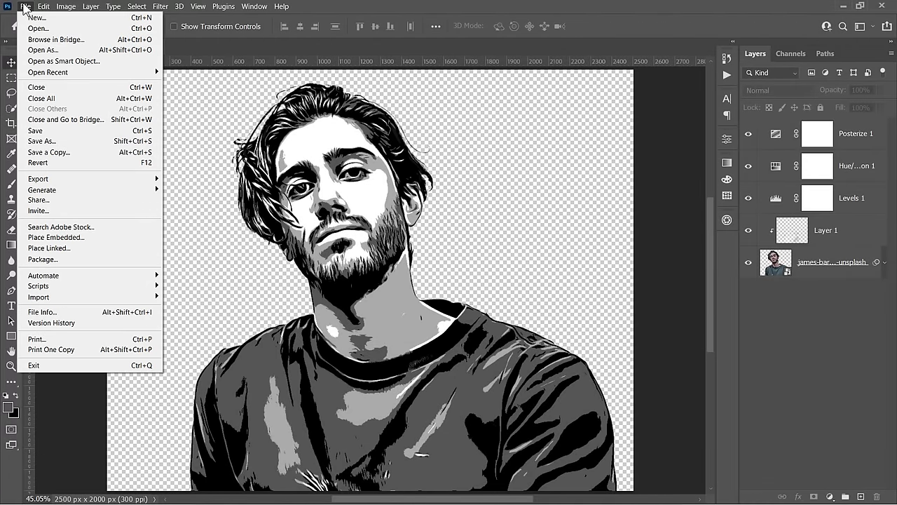
{"action": "left_click", "coordinate": [69, 136]}
{"action": "left_click", "coordinate": [203, 221]}
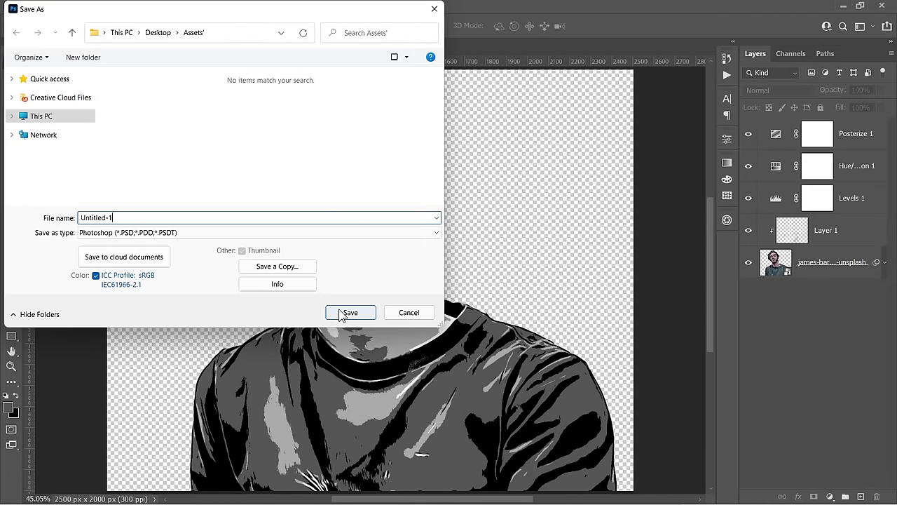
{"action": "left_click", "coordinate": [344, 312]}
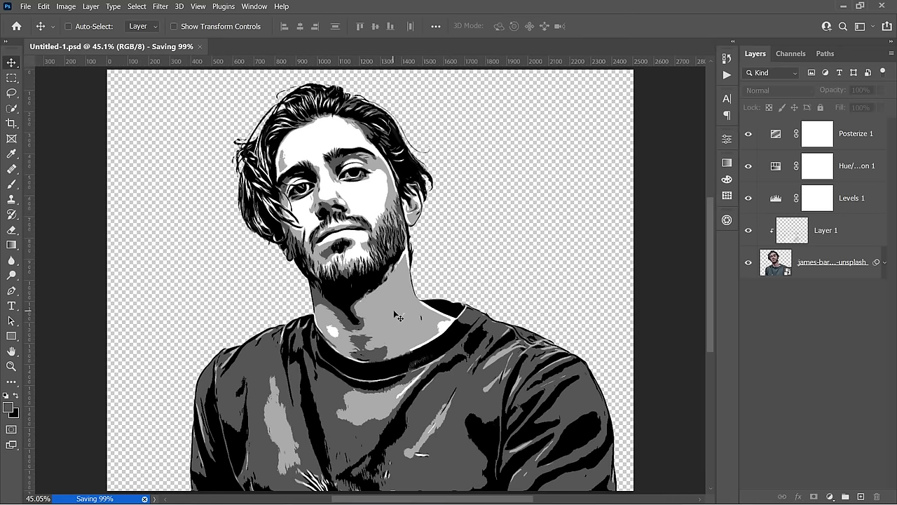
{"action": "left_click", "coordinate": [816, 266]}
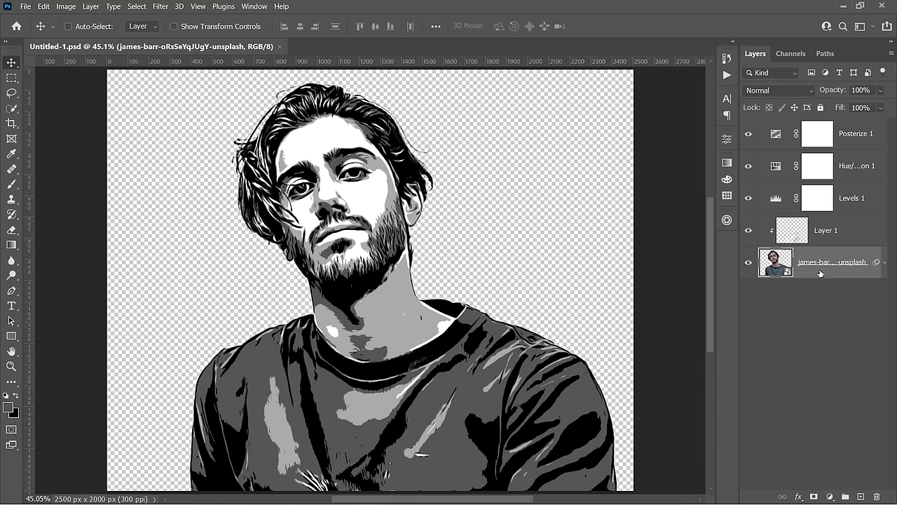
Step: Merge all layers from the james-barr photo up to Posterize 1 into one layer
{"action": "left_click", "coordinate": [846, 144], "text": "shift"}
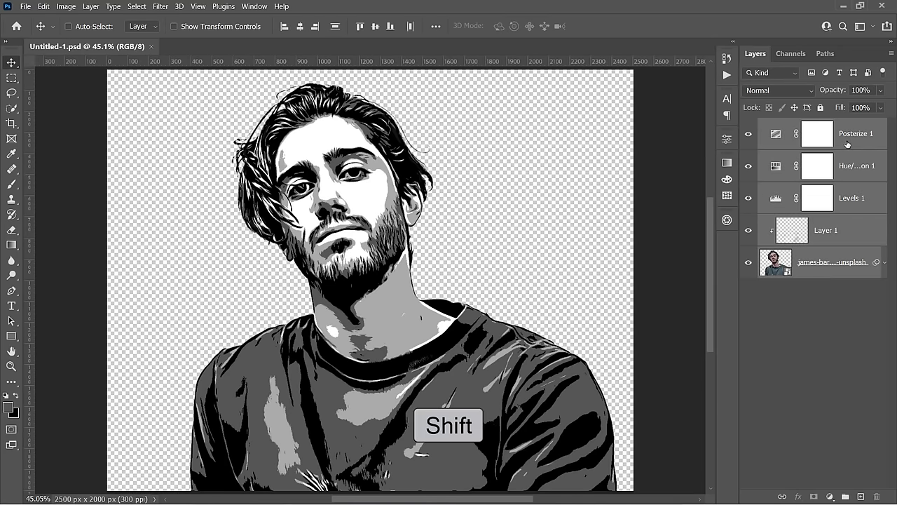
{"action": "right_click", "coordinate": [846, 144]}
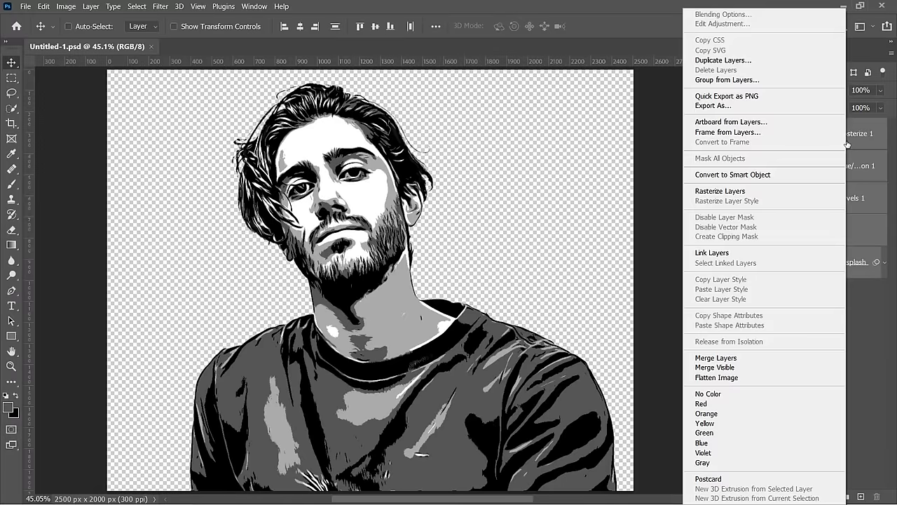
{"action": "left_click", "coordinate": [749, 357]}
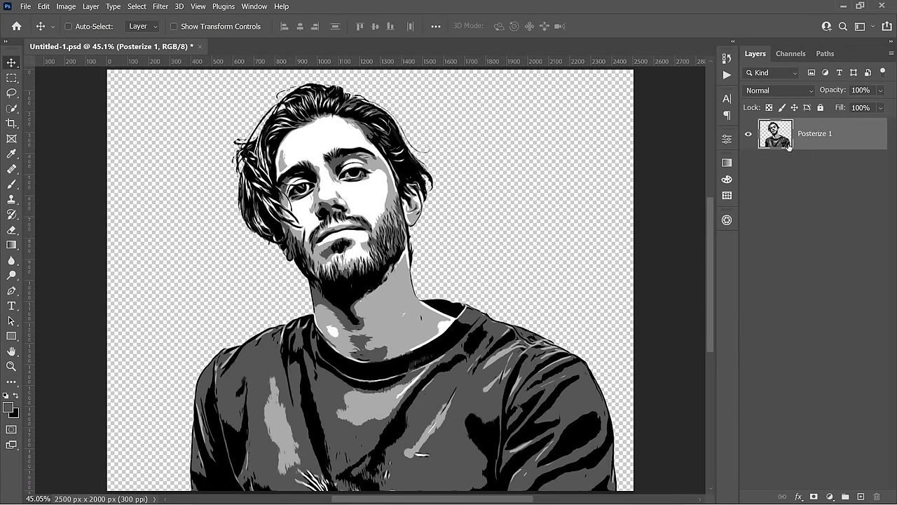
{"action": "left_click", "coordinate": [136, 6]}
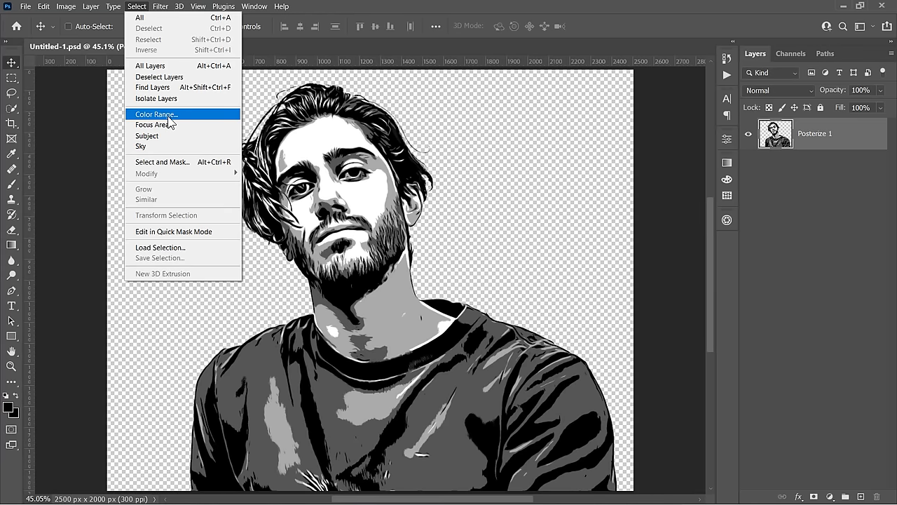
Step: Use Color Range with Sampled Colors, sampling the black hair, to select all black areas
{"action": "left_click", "coordinate": [170, 120]}
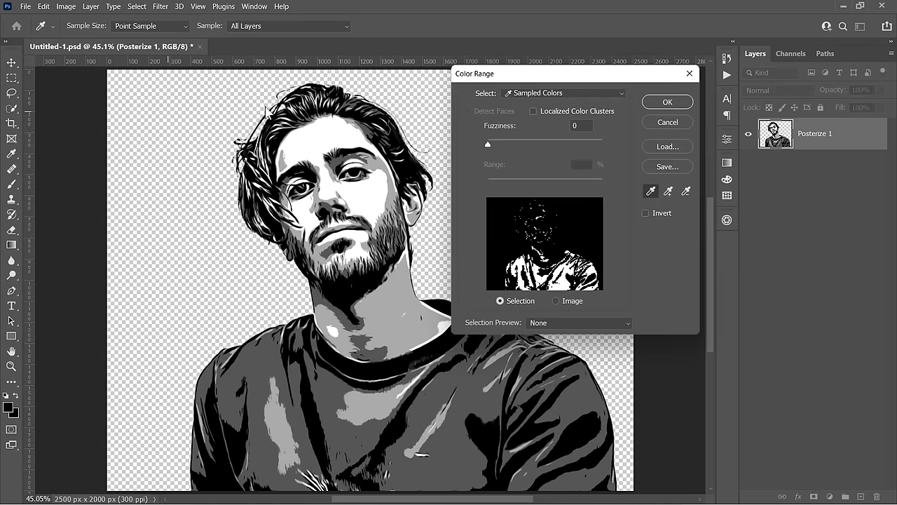
{"action": "left_click", "coordinate": [512, 93]}
{"action": "left_click", "coordinate": [552, 105]}
{"action": "left_click", "coordinate": [280, 140]}
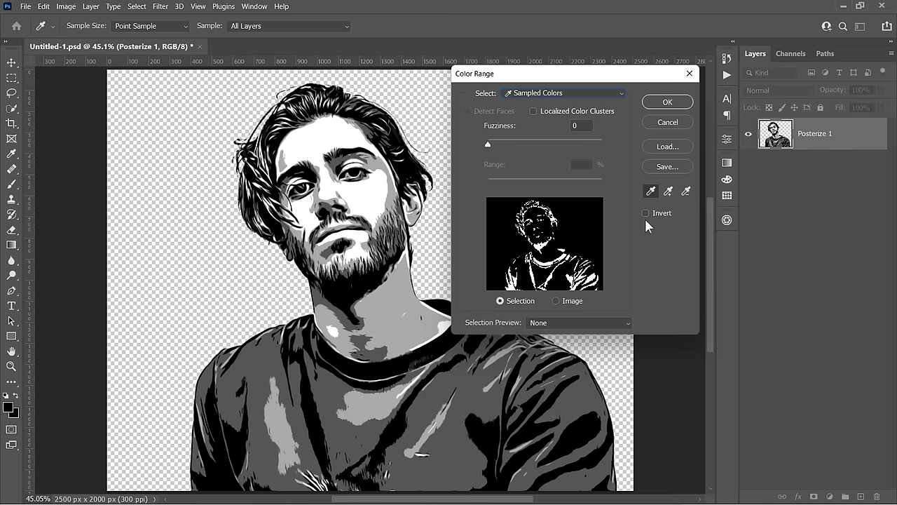
{"action": "left_click", "coordinate": [667, 103]}
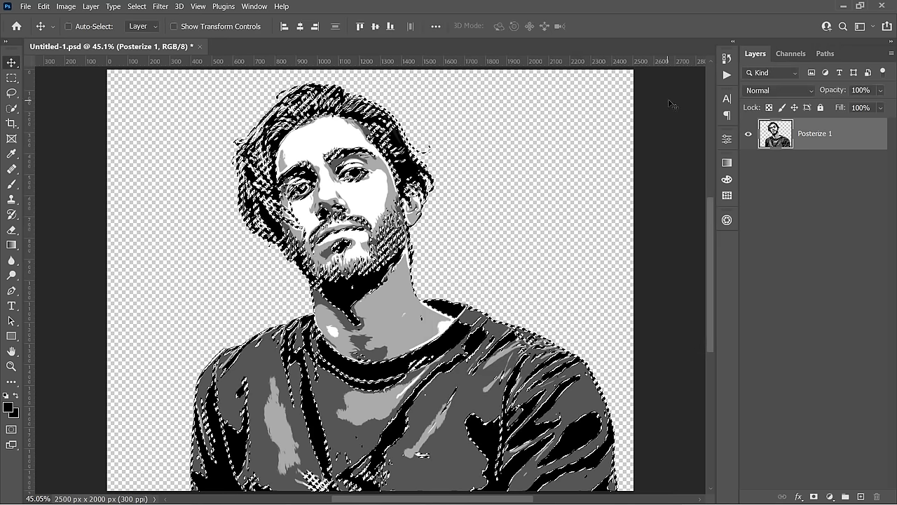
Step: Convert the black selection into a work path with a 2-pixel tolerance
{"action": "key", "text": "m"}
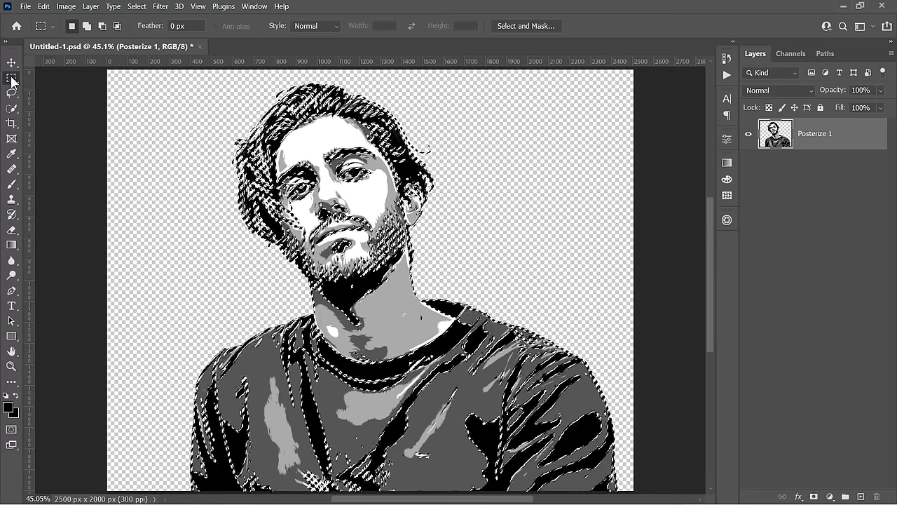
{"action": "right_click", "coordinate": [315, 134]}
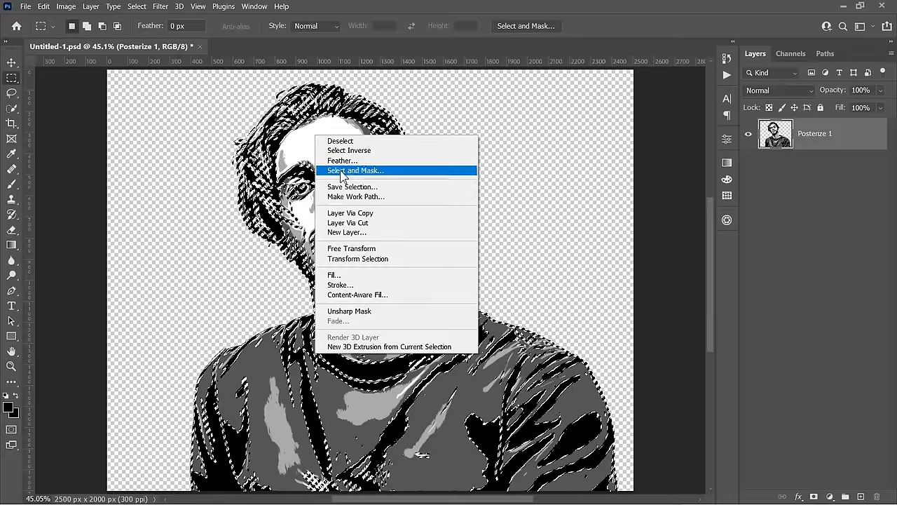
{"action": "left_click", "coordinate": [357, 197]}
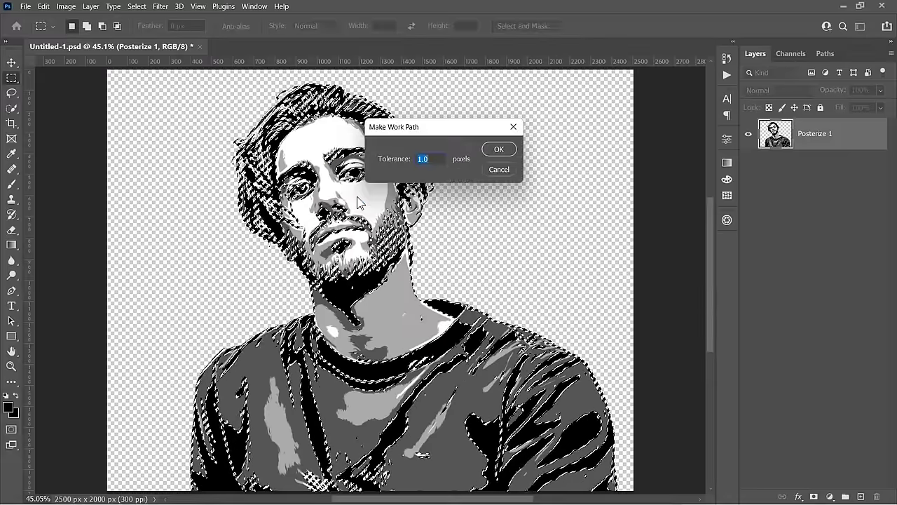
{"action": "type", "text": "2"}
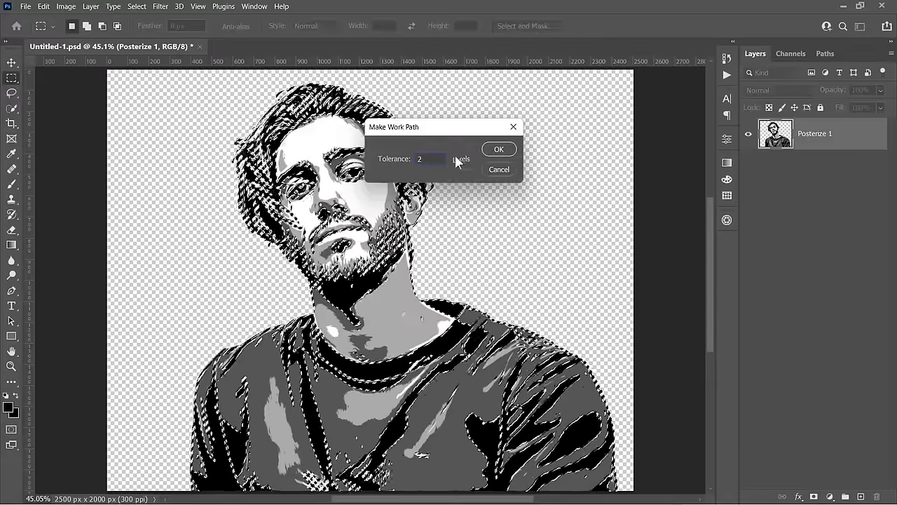
{"action": "left_click", "coordinate": [496, 149]}
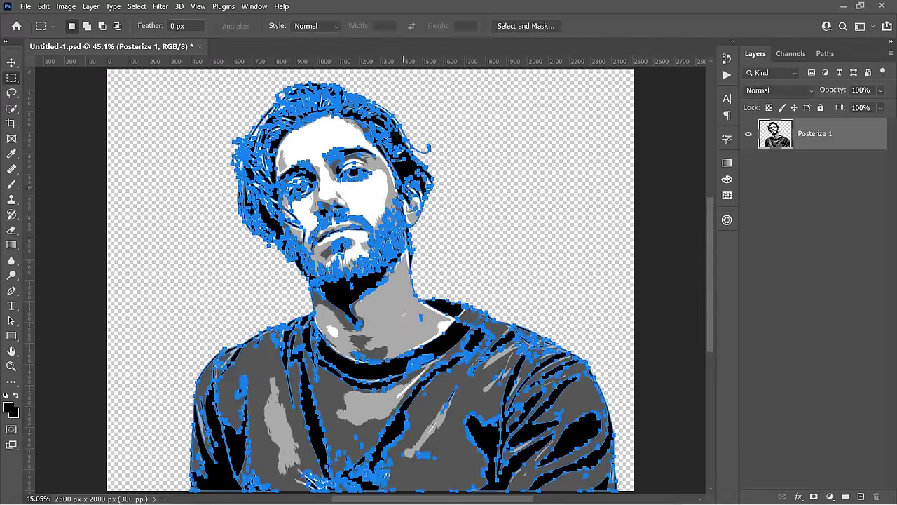
Step: Fill the work path with a black (#000000) Solid Color layer, Color Fill 1
{"action": "key", "text": "v"}
{"action": "left_click", "coordinate": [829, 496]}
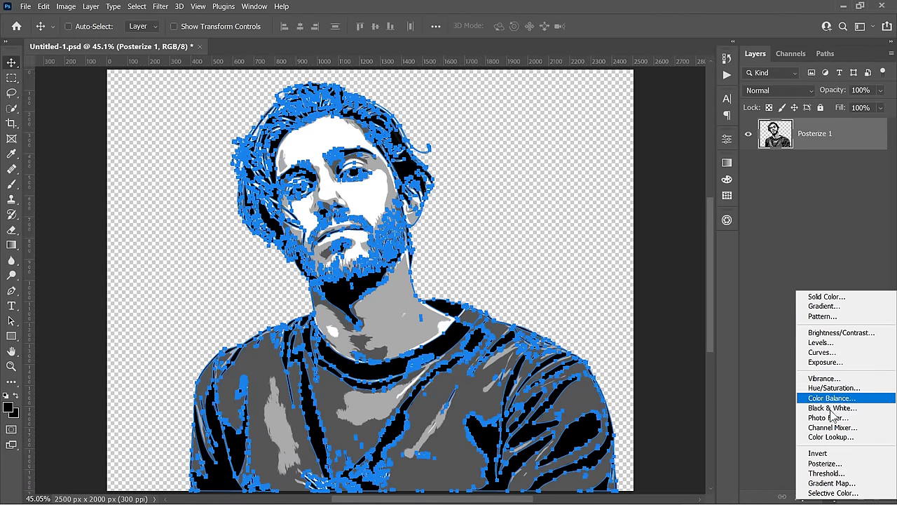
{"action": "left_click", "coordinate": [827, 297]}
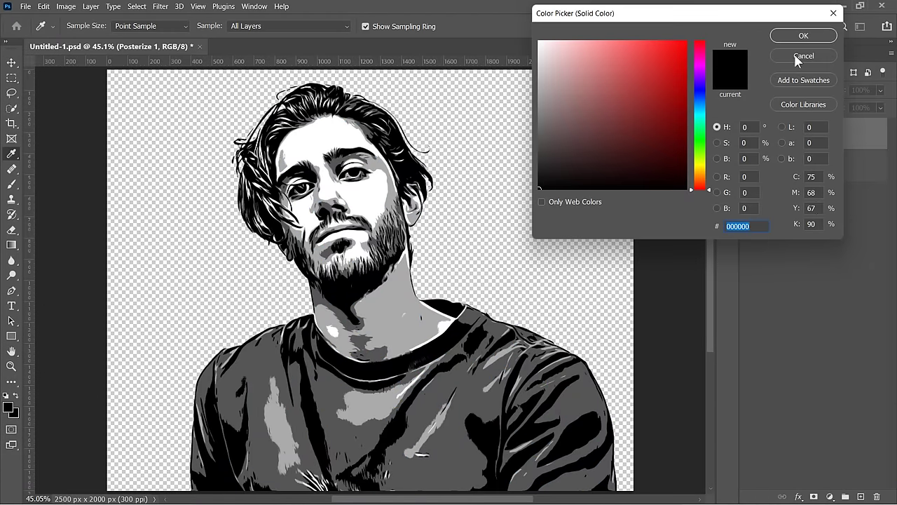
{"action": "left_click", "coordinate": [800, 35]}
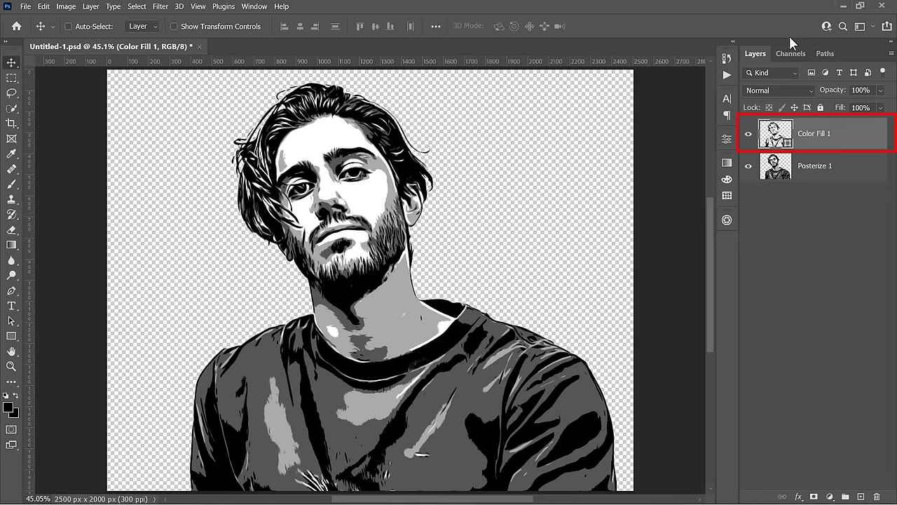
Step: Hide Posterize 1 and select the Color Fill 1 path points around the beard and jaw
{"action": "left_click", "coordinate": [747, 169]}
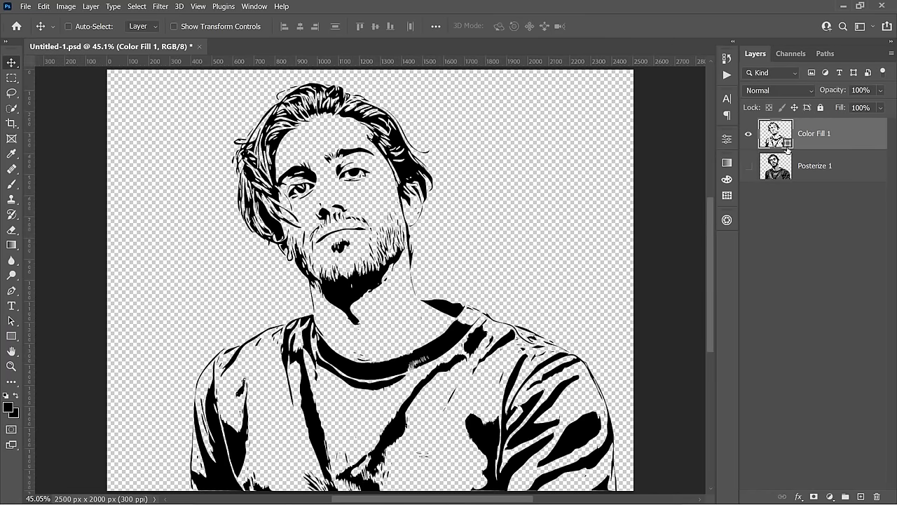
{"action": "left_click", "coordinate": [12, 321]}
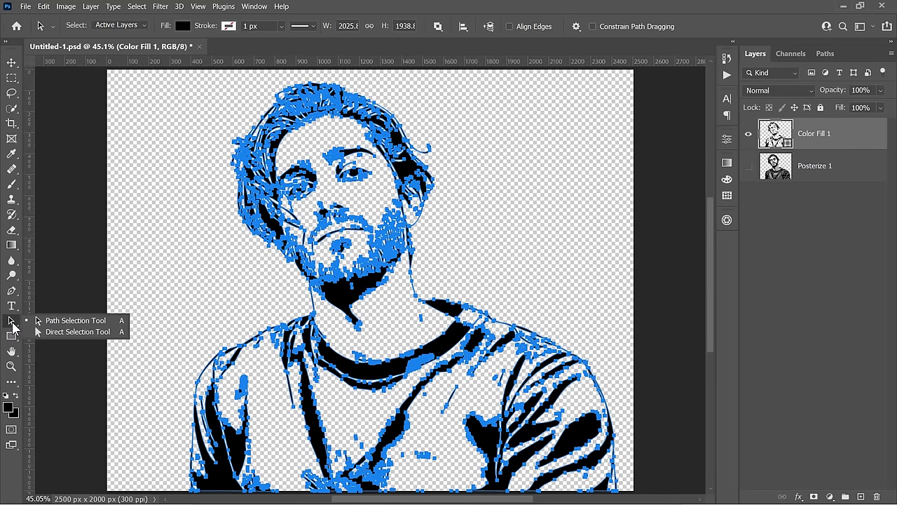
{"action": "left_click_drag", "start_coordinate": [479, 166], "coordinate": [412, 265]}
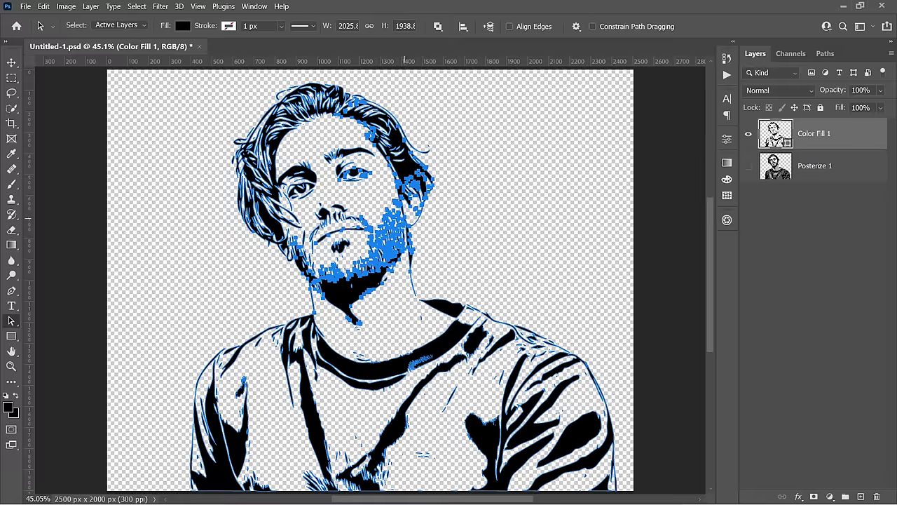
{"action": "scroll", "coordinate": [389, 270], "scroll_direction": "up", "scroll_amount": 4}
{"action": "scroll", "coordinate": [399, 269], "scroll_direction": "up", "scroll_amount": 4}
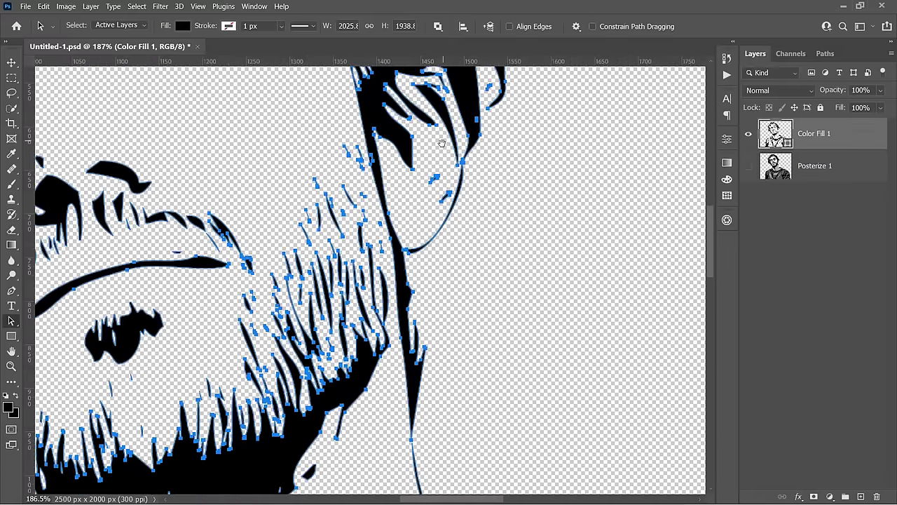
{"action": "left_click_drag", "start_coordinate": [442, 143], "coordinate": [436, 278]}
Step: Draw a closed three-point black pen shape beside the eye
{"action": "key", "text": "p"}
{"action": "left_click", "coordinate": [421, 300]}
{"action": "left_click", "coordinate": [405, 269]}
{"action": "left_click", "coordinate": [375, 274]}
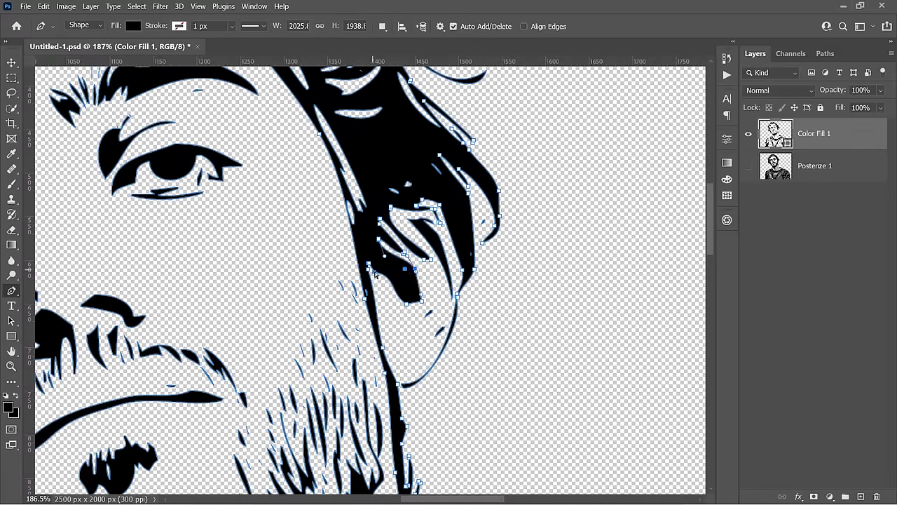
{"action": "left_click", "coordinate": [420, 300]}
{"action": "key", "text": "Return"}
Step: Fit the portrait on screen, hide Color Fill 1, and show and select Posterize 1
{"action": "key", "text": "v"}
{"action": "key", "text": "ctrl+0"}
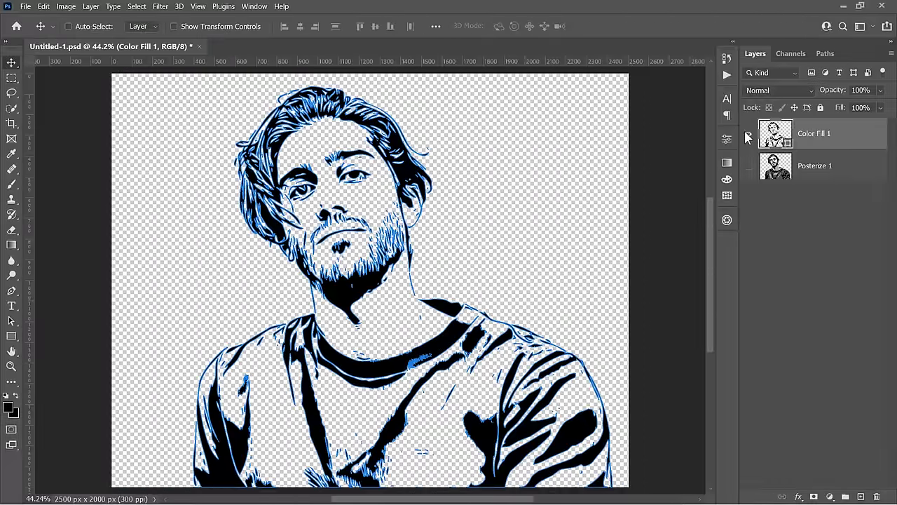
{"action": "left_click", "coordinate": [748, 133]}
{"action": "left_click", "coordinate": [747, 165]}
{"action": "left_click", "coordinate": [784, 172]}
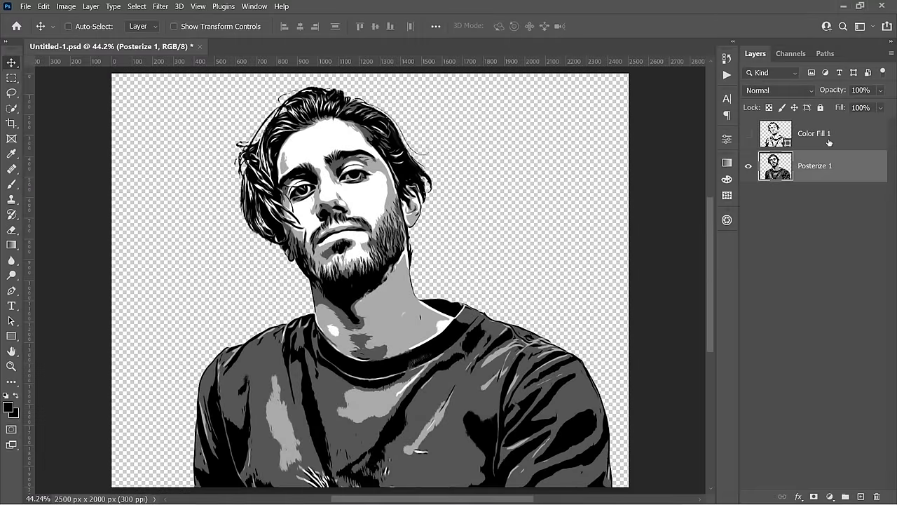
{"action": "left_click", "coordinate": [830, 142]}
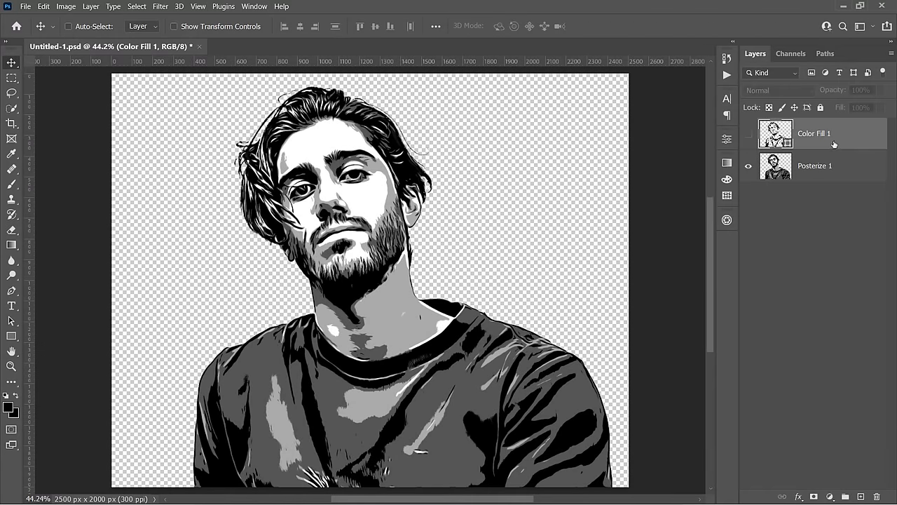
Step: Delete the Color Fill 1 layer and show the Actions panel
{"action": "key", "text": "Delete"}
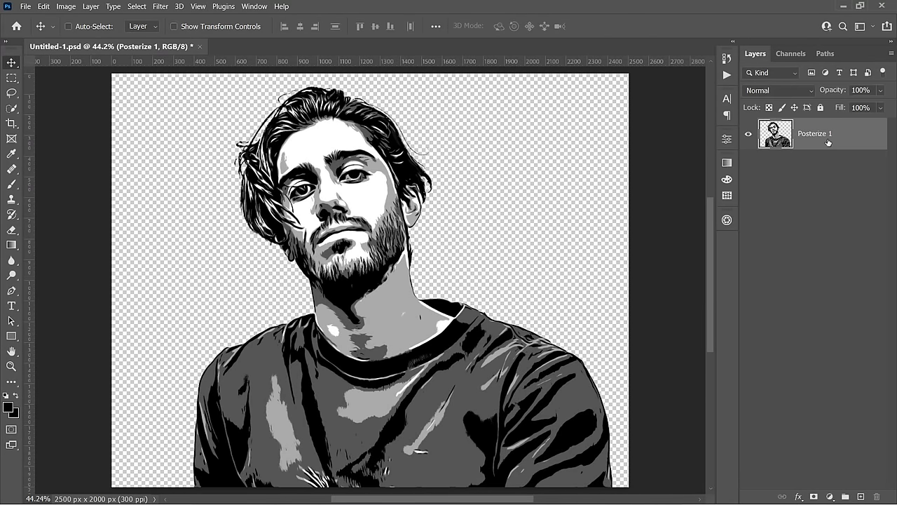
{"action": "left_click", "coordinate": [254, 6]}
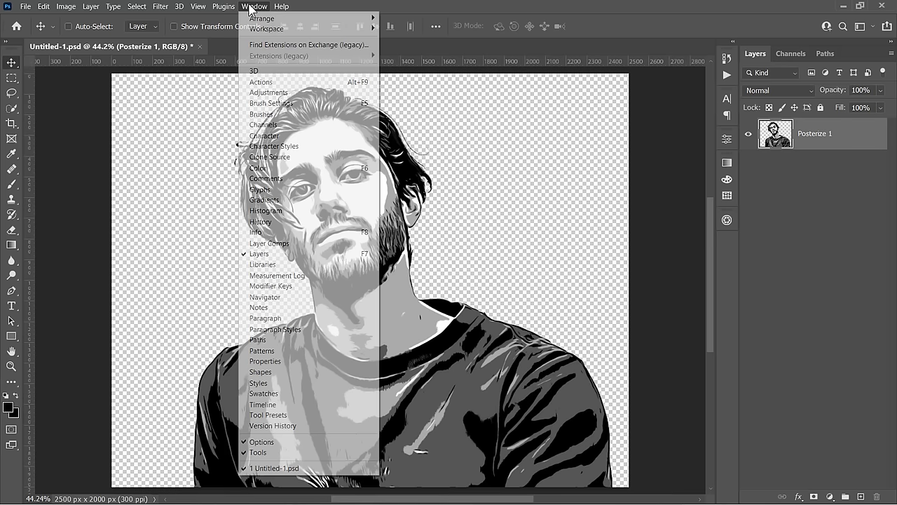
{"action": "left_click", "coordinate": [274, 83]}
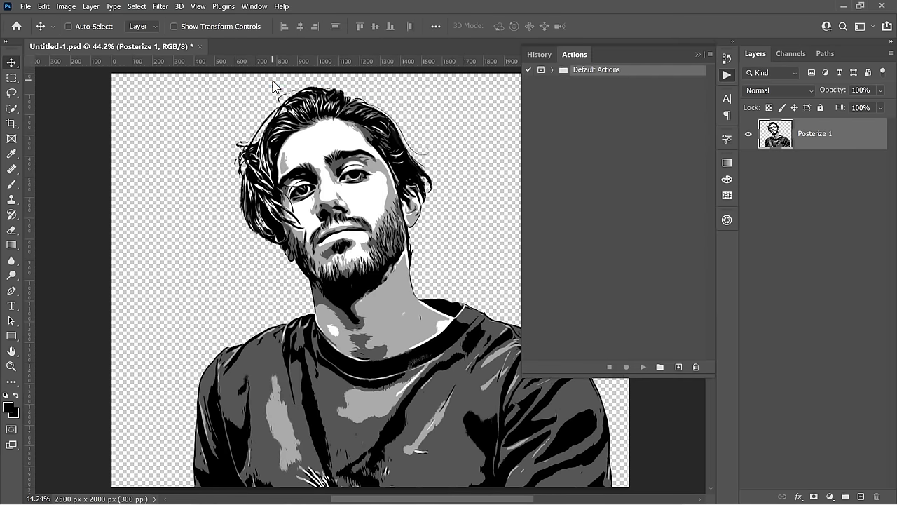
Step: Load the Multi-Color Vectorizer.atn action set into the Actions panel
{"action": "left_click", "coordinate": [710, 54]}
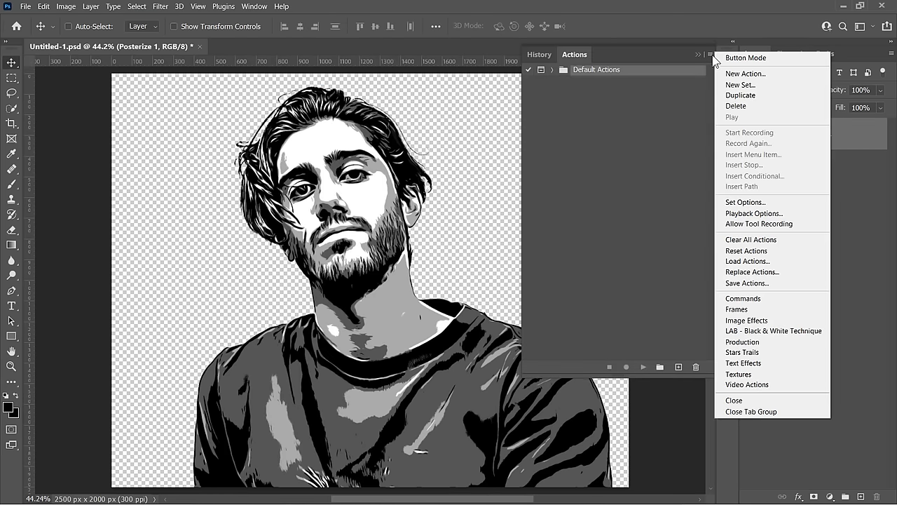
{"action": "left_click", "coordinate": [747, 260]}
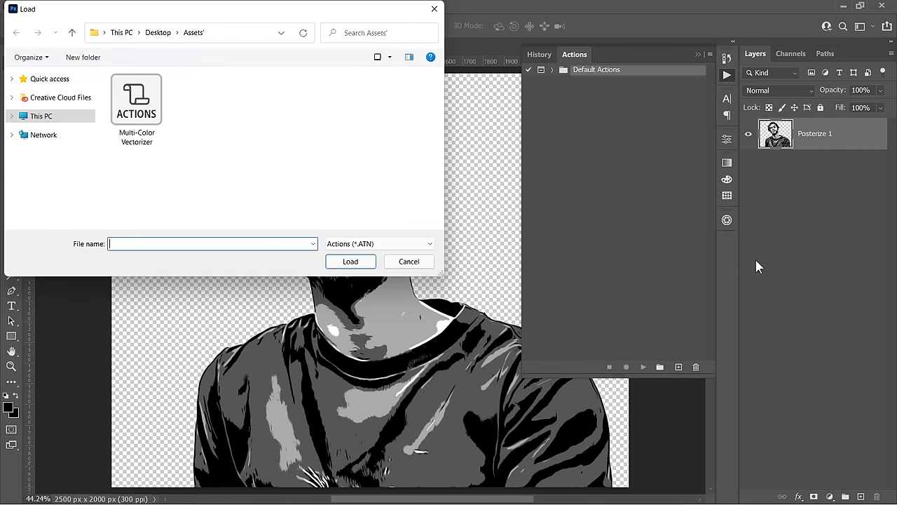
{"action": "left_click", "coordinate": [158, 136]}
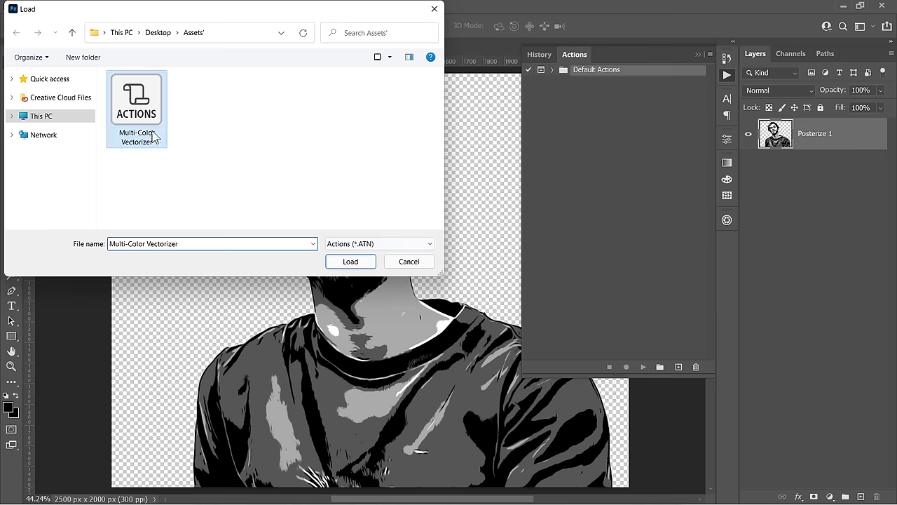
{"action": "left_click", "coordinate": [350, 261]}
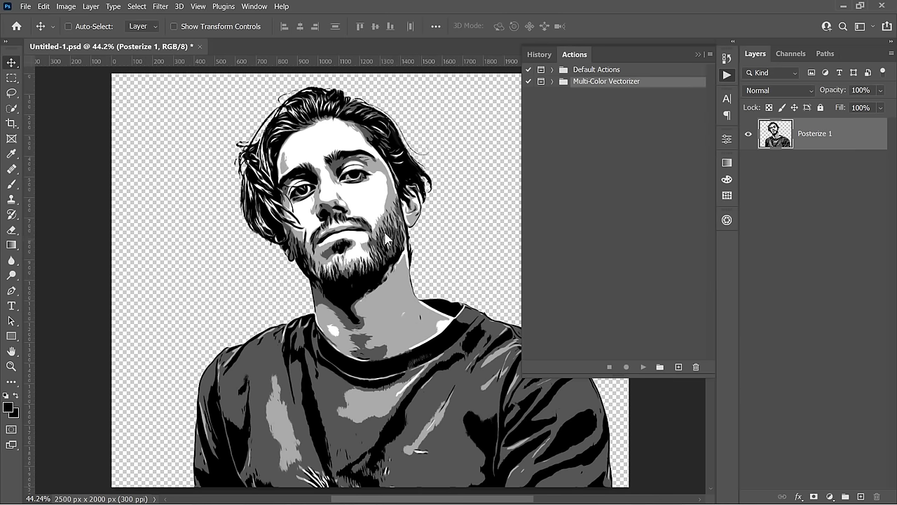
Step: Play the Multi-Color Vectorizer Run action, sampling cheek, face and hair tones for each Color Fill
{"action": "left_click", "coordinate": [574, 93]}
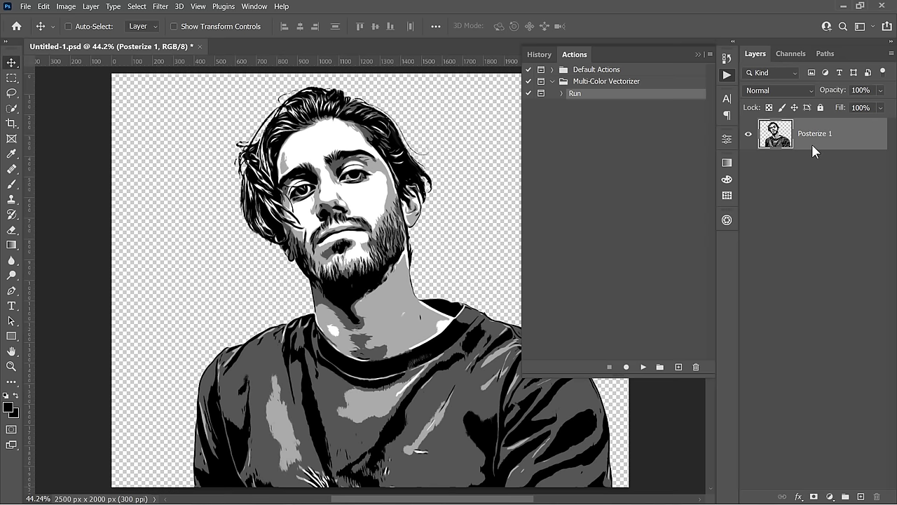
{"action": "left_click", "coordinate": [643, 367]}
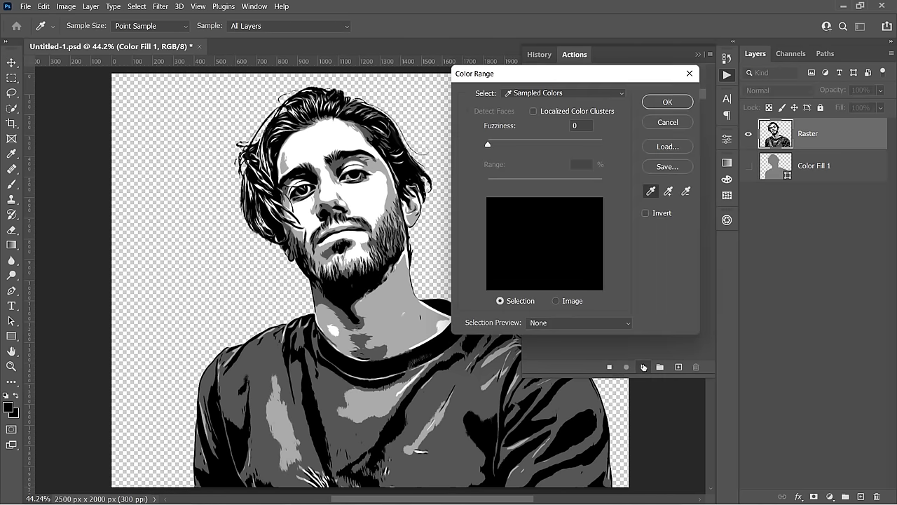
{"action": "left_click", "coordinate": [368, 193]}
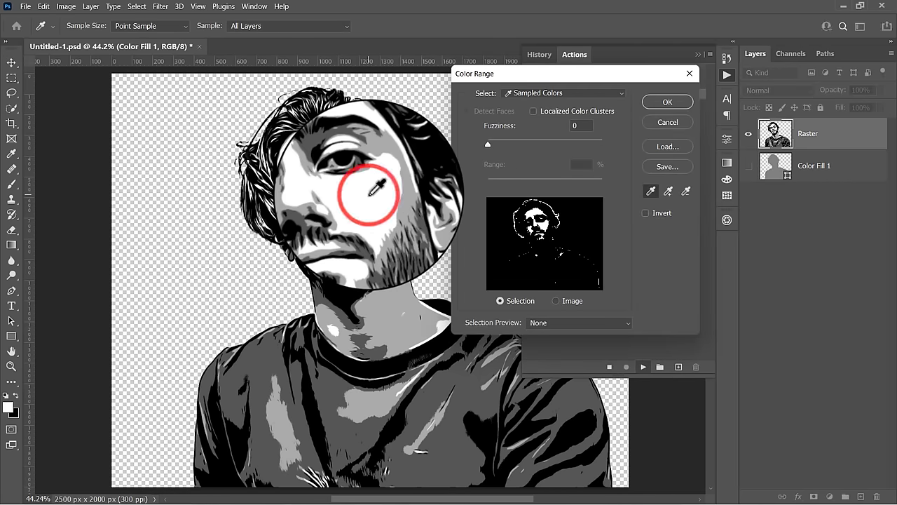
{"action": "left_click", "coordinate": [666, 102]}
{"action": "left_click", "coordinate": [378, 164]}
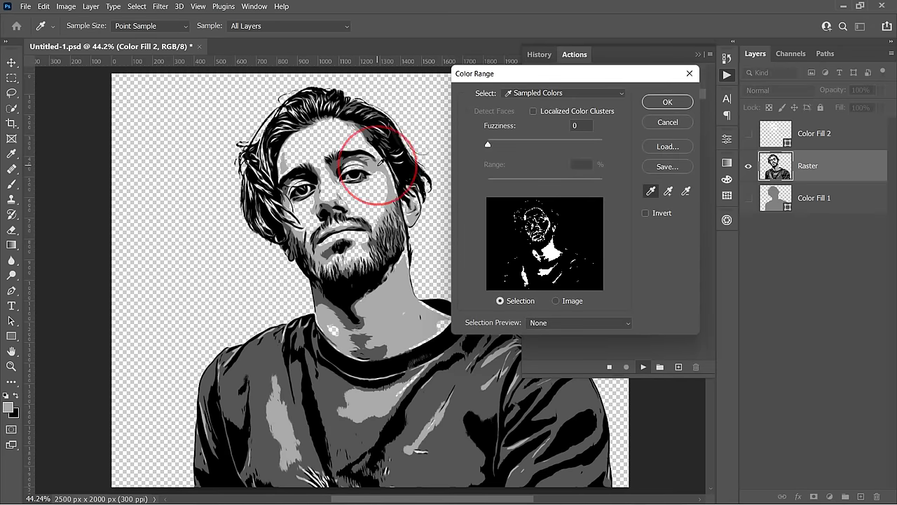
{"action": "left_click", "coordinate": [667, 102]}
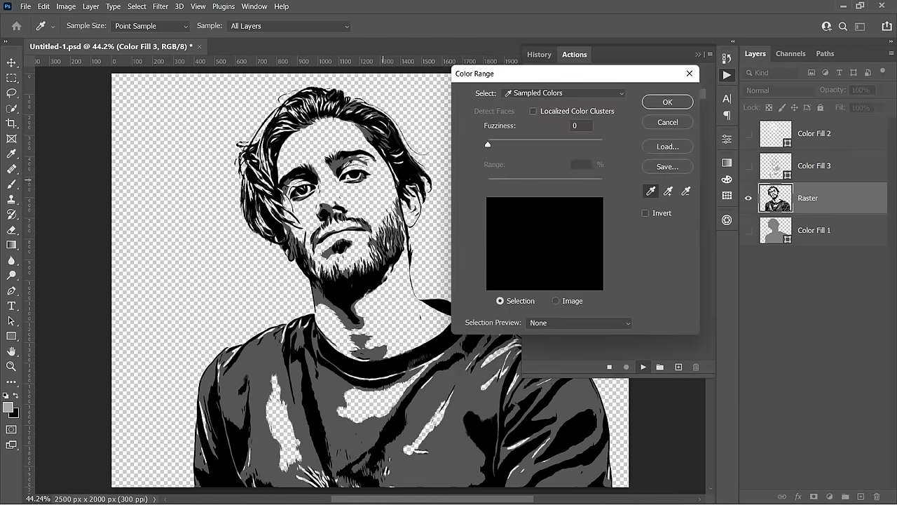
{"action": "left_click", "coordinate": [343, 162]}
{"action": "left_click", "coordinate": [667, 102]}
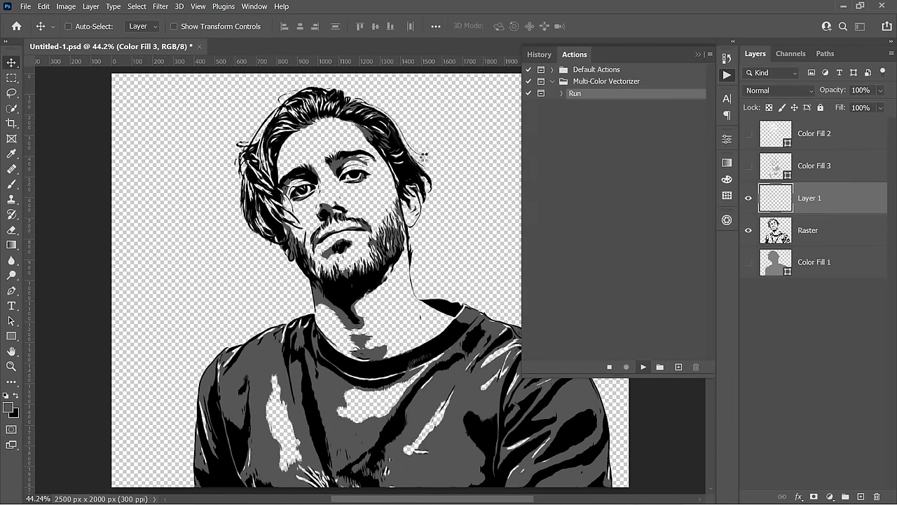
{"action": "left_click", "coordinate": [413, 159]}
{"action": "left_click", "coordinate": [664, 102]}
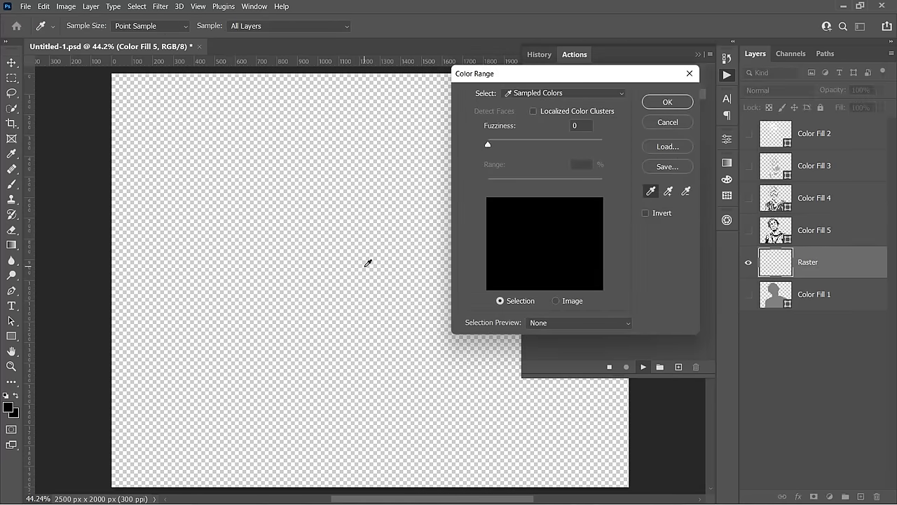
Step: End the action, delete the empty Raster layer and make all five fill layers visible
{"action": "left_click", "coordinate": [695, 80]}
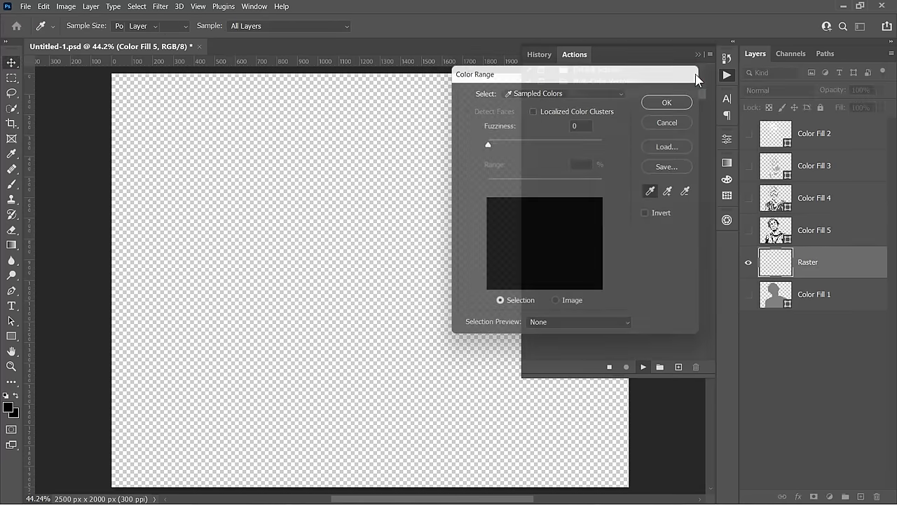
{"action": "left_click_drag", "start_coordinate": [713, 123], "coordinate": [713, 77]}
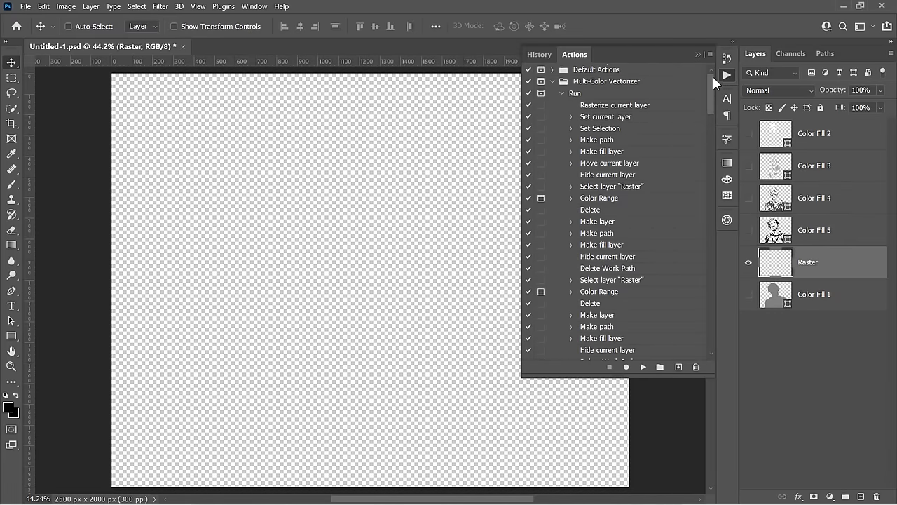
{"action": "left_click", "coordinate": [561, 94]}
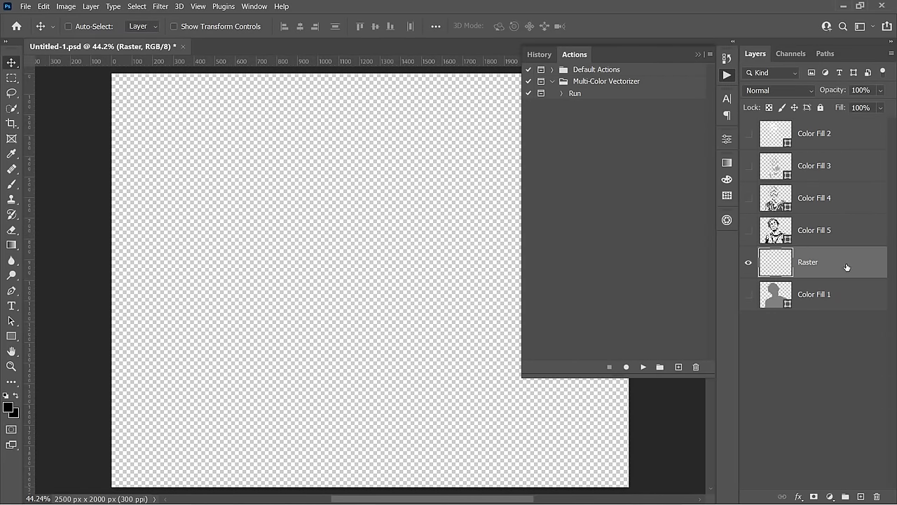
{"action": "key", "text": "Delete"}
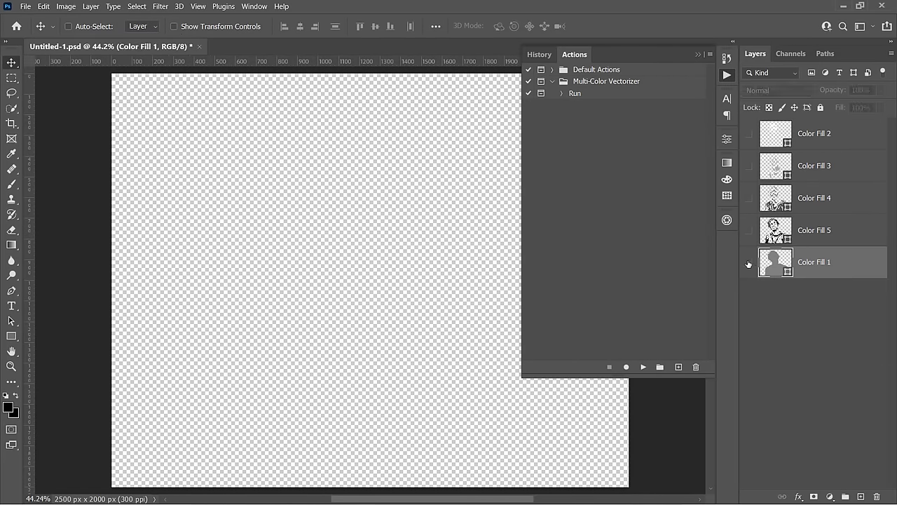
{"action": "left_click_drag", "start_coordinate": [748, 263], "coordinate": [747, 133]}
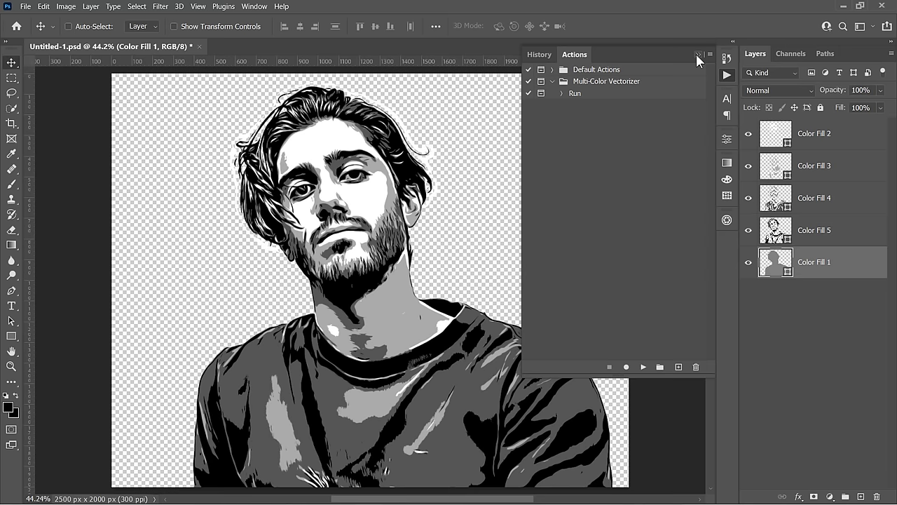
Step: Close the Actions panel and zoom in on the portrait
{"action": "left_click", "coordinate": [697, 55]}
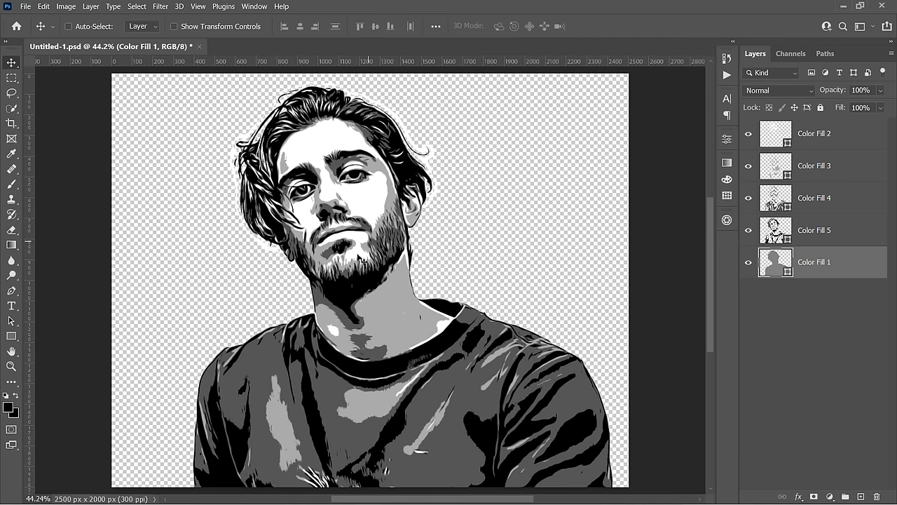
{"action": "scroll", "coordinate": [360, 259], "scroll_direction": "up", "scroll_amount": 3}
{"action": "scroll", "coordinate": [361, 259], "scroll_direction": "up", "scroll_amount": 2}
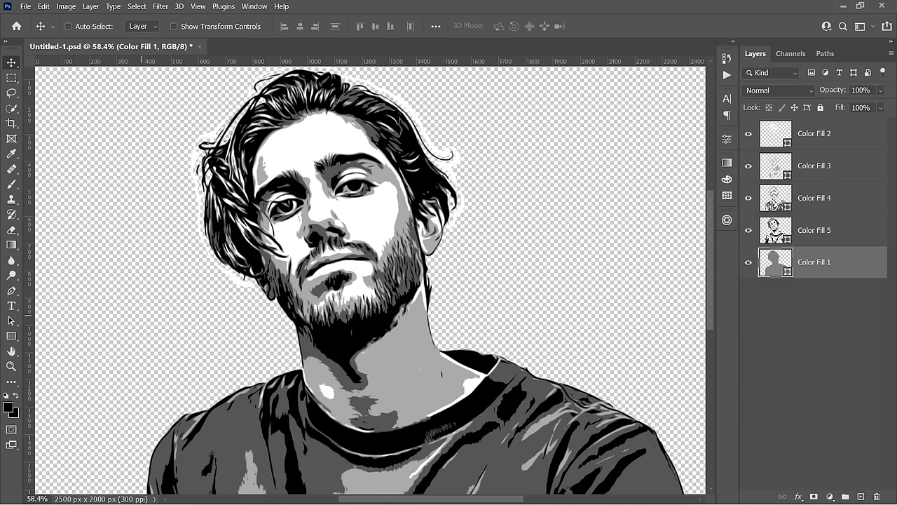
Step: Inspect the path outlines of Color Fill 5, 4, 3 and 2, then deselect and zoom out
{"action": "key", "text": "a"}
{"action": "left_click", "coordinate": [838, 230]}
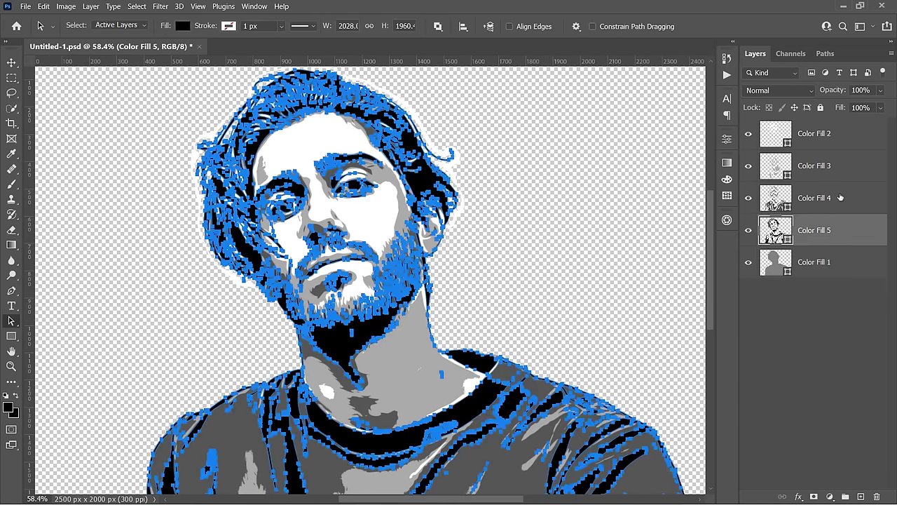
{"action": "left_click", "coordinate": [837, 197]}
{"action": "left_click", "coordinate": [838, 165]}
{"action": "left_click", "coordinate": [837, 135]}
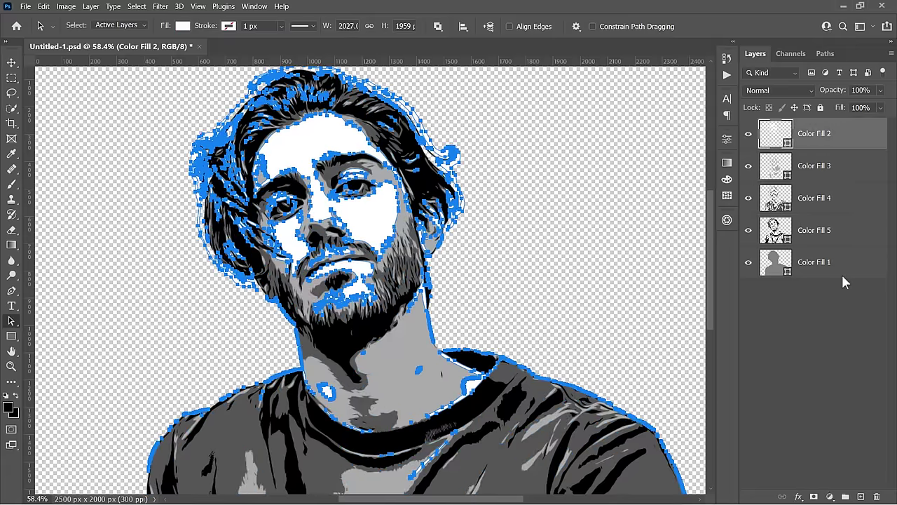
{"action": "left_click", "coordinate": [845, 324]}
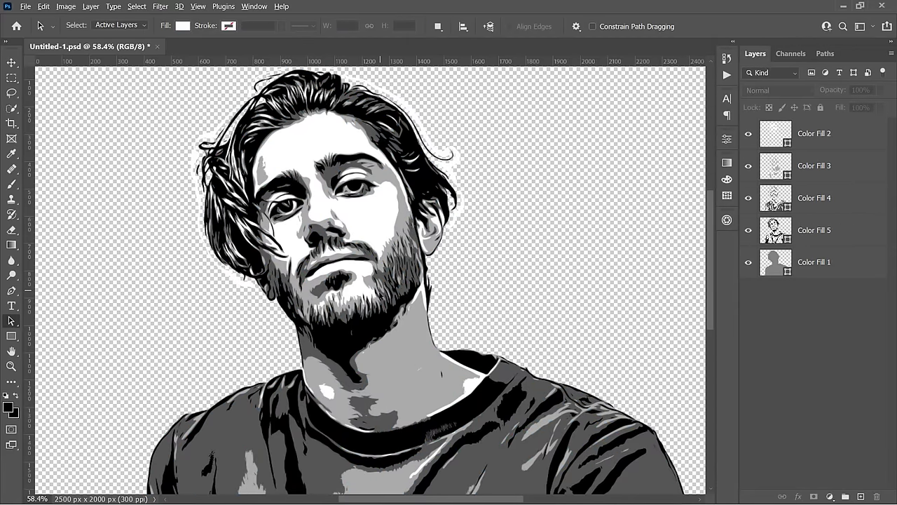
{"action": "scroll", "coordinate": [372, 301], "scroll_direction": "down", "scroll_amount": 2}
Step: Save the portrait as a Photoshop EPS file with Include Vector Data kept on
{"action": "left_click", "coordinate": [26, 9]}
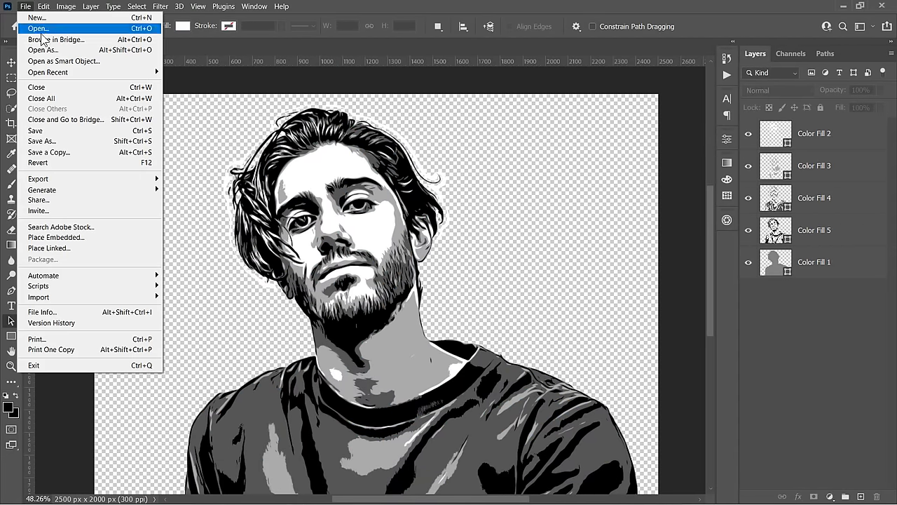
{"action": "left_click", "coordinate": [70, 138]}
{"action": "left_click", "coordinate": [133, 234]}
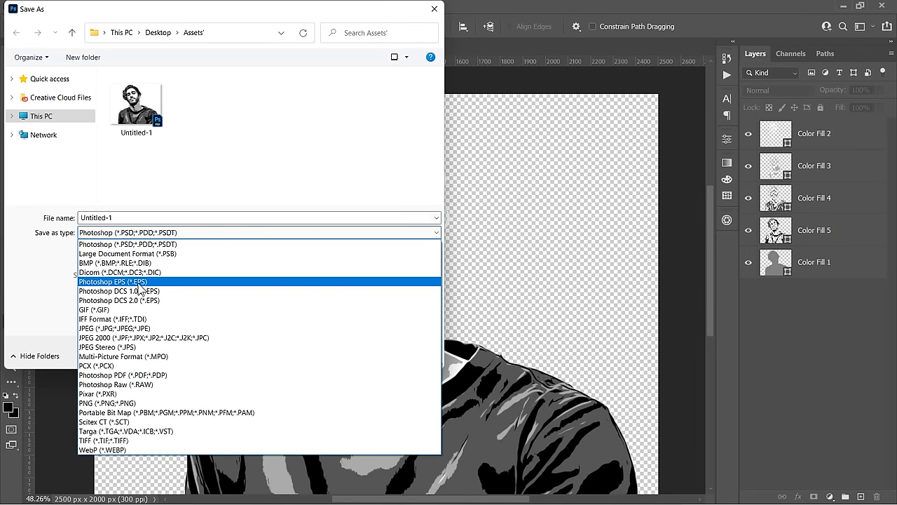
{"action": "left_click", "coordinate": [139, 281]}
{"action": "left_click", "coordinate": [361, 354]}
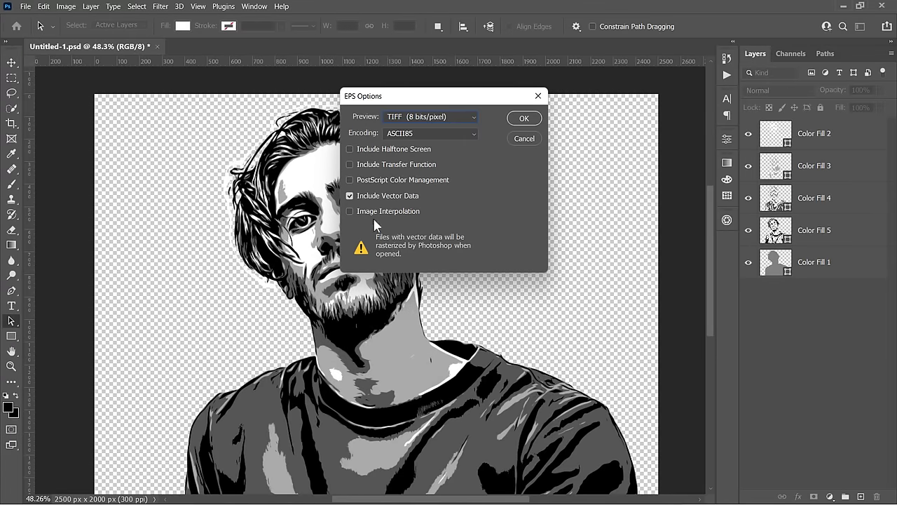
{"action": "left_click", "coordinate": [523, 118]}
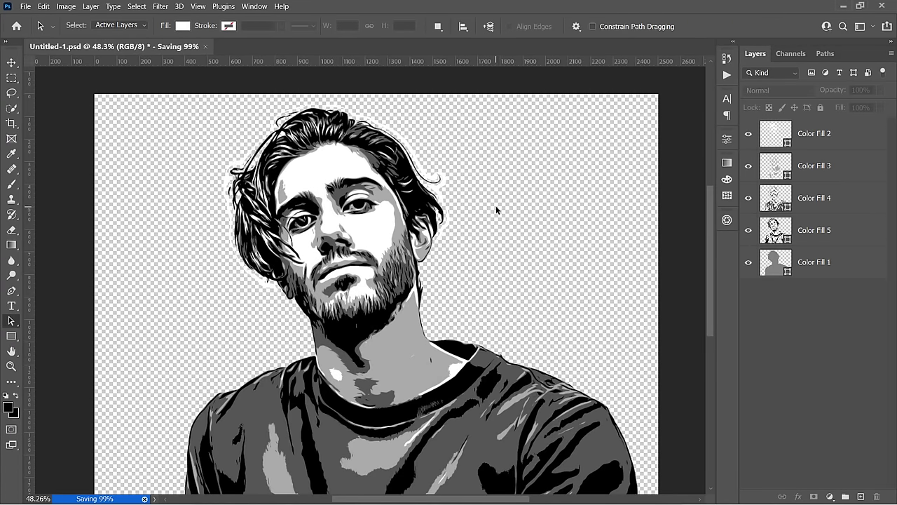
Step: Give the Color Fill 5 layer a new colour in the Color Picker
{"action": "key", "text": "v"}
{"action": "left_click", "coordinate": [790, 241]}
{"action": "double_click", "coordinate": [788, 240]}
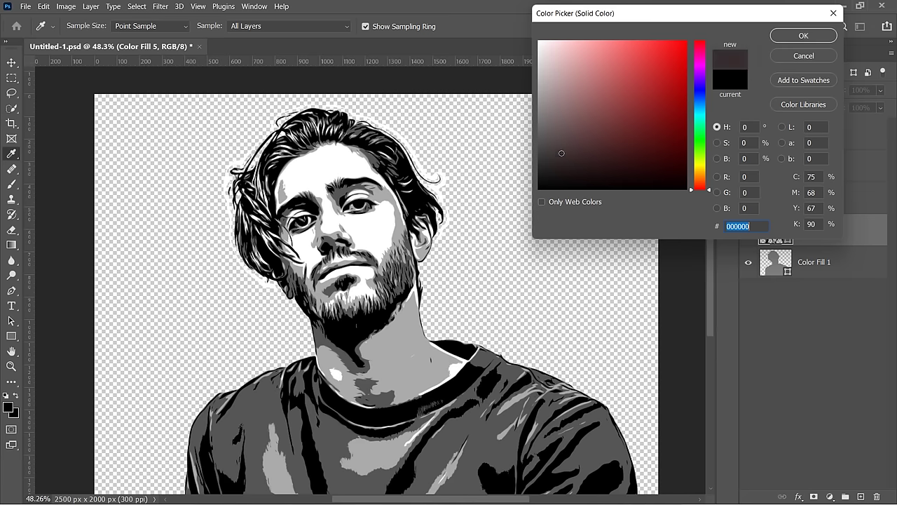
{"action": "left_click", "coordinate": [699, 94]}
{"action": "left_click", "coordinate": [803, 35]}
{"action": "left_click", "coordinate": [788, 208]}
Step: Recolour the Color Fill 4 layer purple (#593b60)
{"action": "double_click", "coordinate": [787, 208]}
{"action": "left_click", "coordinate": [699, 74]}
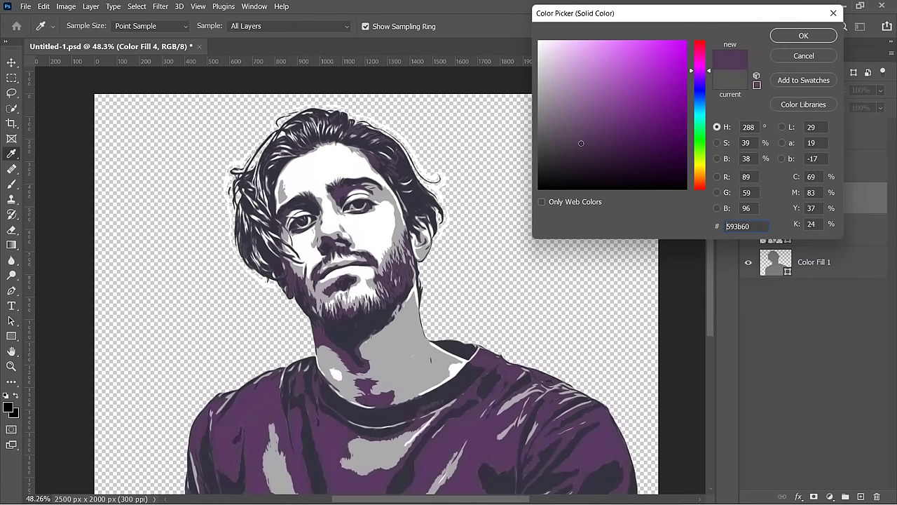
{"action": "left_click", "coordinate": [585, 132]}
{"action": "left_click", "coordinate": [803, 34]}
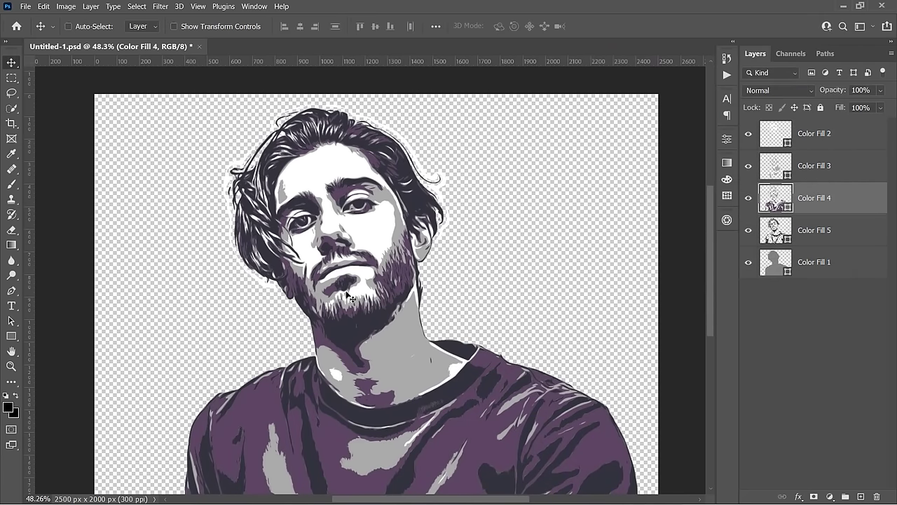